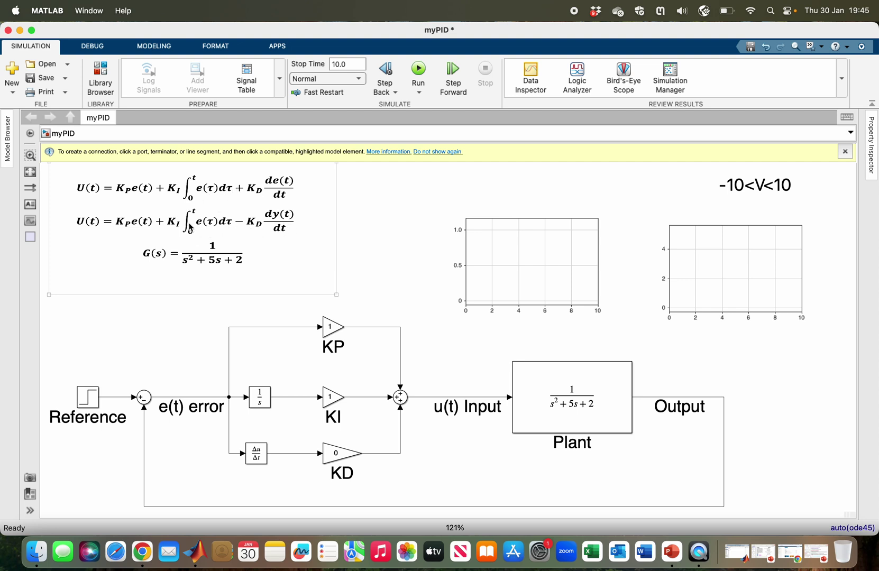
left_click(422, 466)
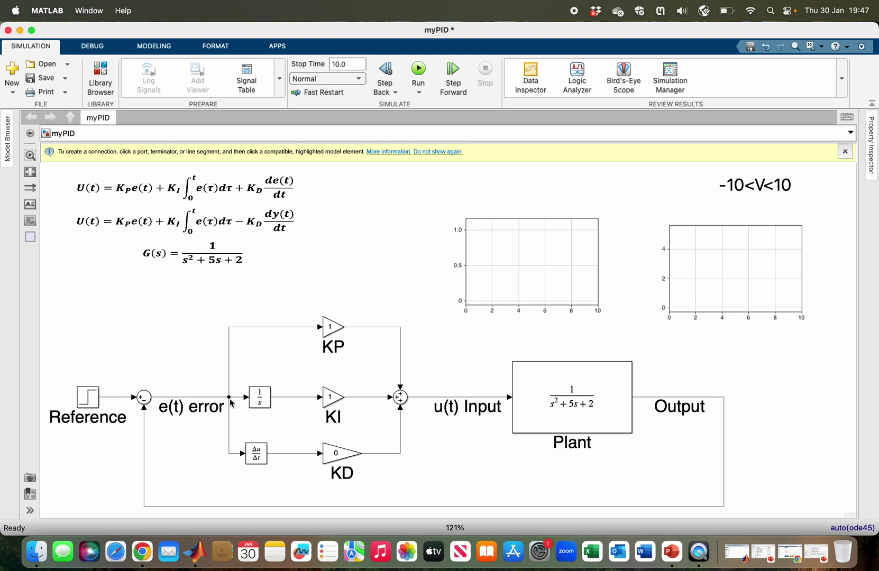
left_click(333, 326)
left_click(360, 347)
left_click(736, 256)
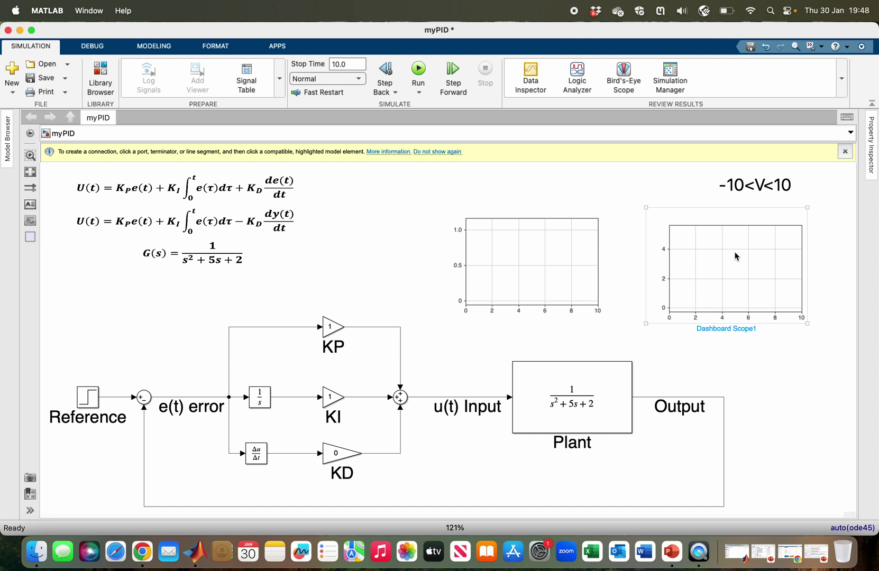
left_click(761, 187)
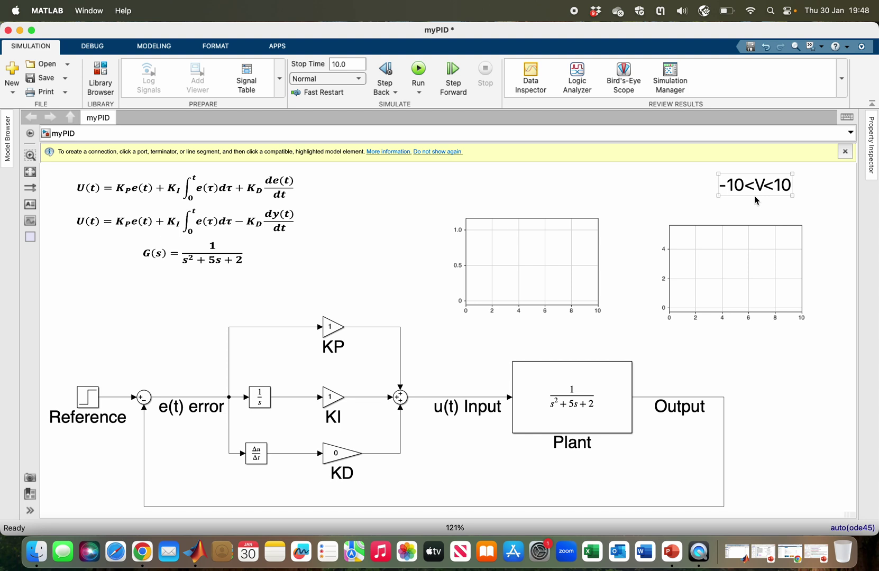
left_click(367, 380)
left_click(347, 449)
left_click(338, 327)
left_click(338, 399)
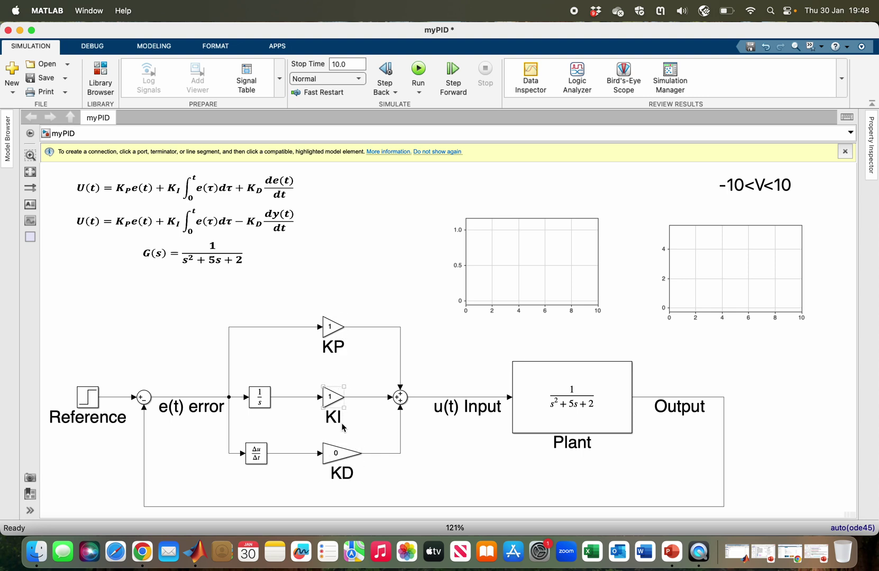
left_click(345, 406)
left_click(334, 327)
left_click(333, 397)
left_click(418, 192)
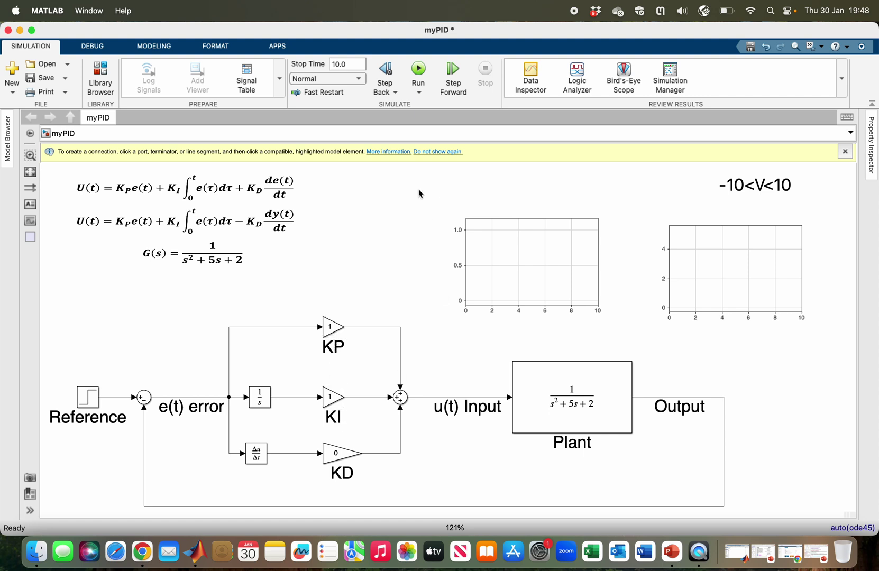
Step: Run the loop with KP and KI at 1 and inspect the slow Output and u(t) plots
left_click(419, 68)
left_click(476, 305)
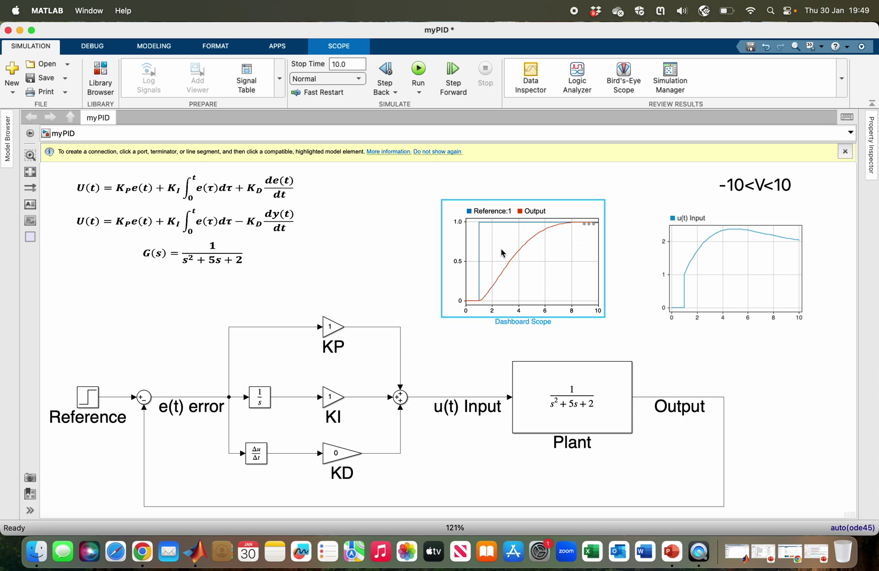
left_click(726, 232)
Step: Change the KP gain to 5
double_click(330, 327)
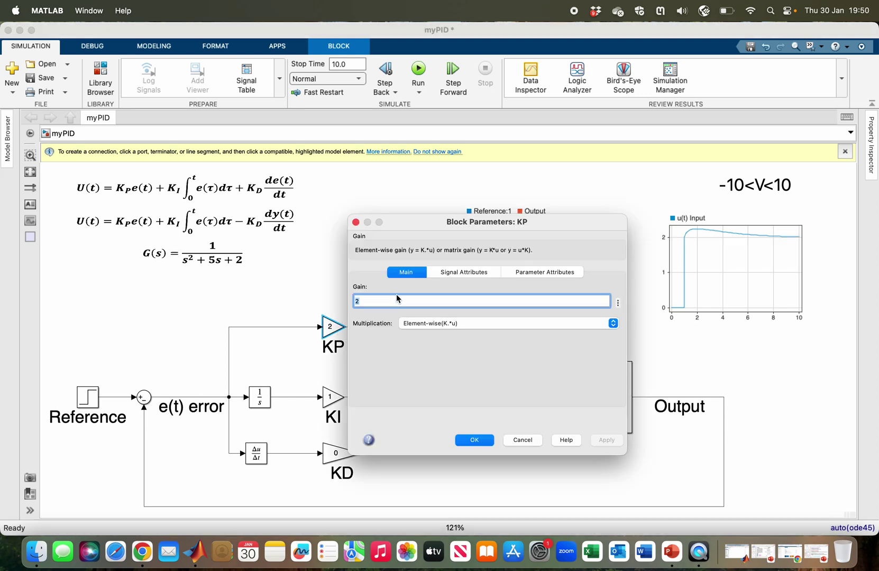
double_click(396, 296)
type("5")
left_click(607, 442)
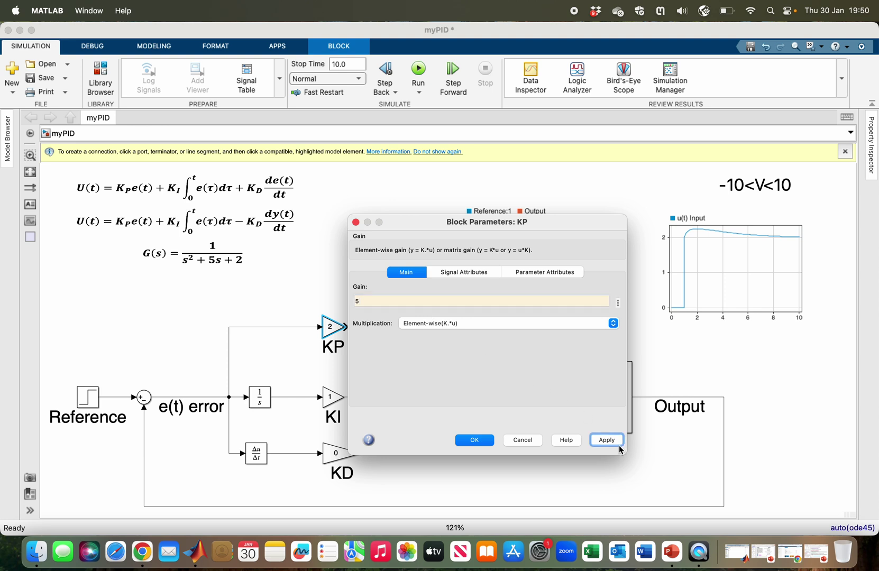
left_click(474, 439)
Step: Change the KI gain to 4 and rerun the simulation to see the faster, slightly overshooting Output
double_click(333, 398)
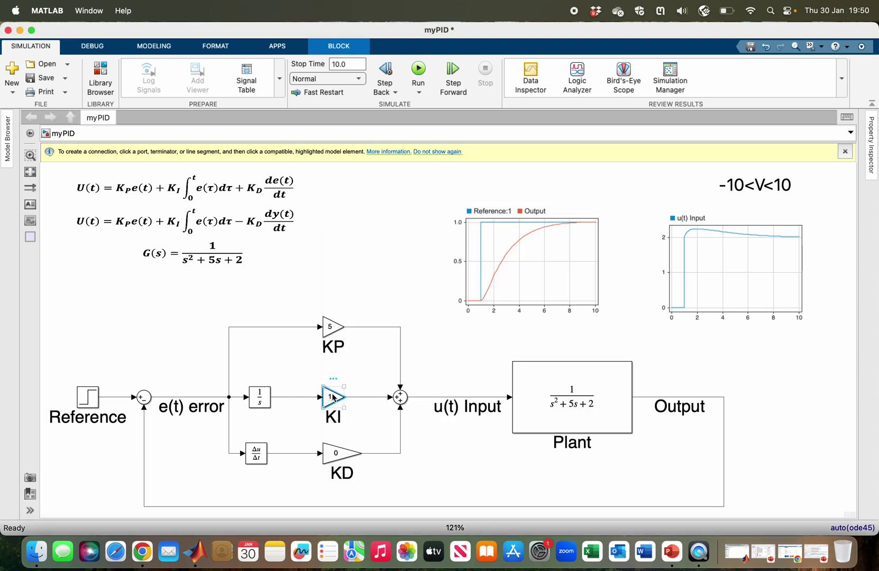
type("4")
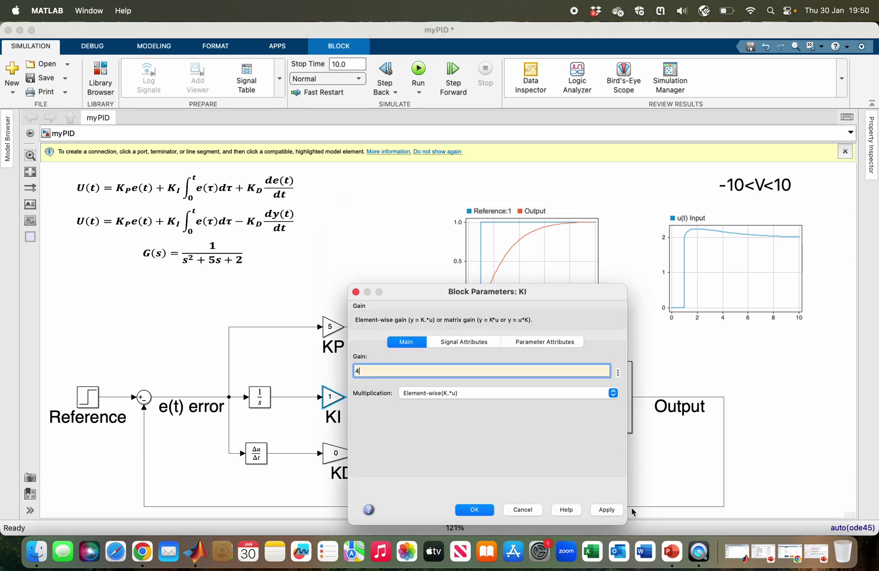
left_click(607, 511)
left_click(487, 511)
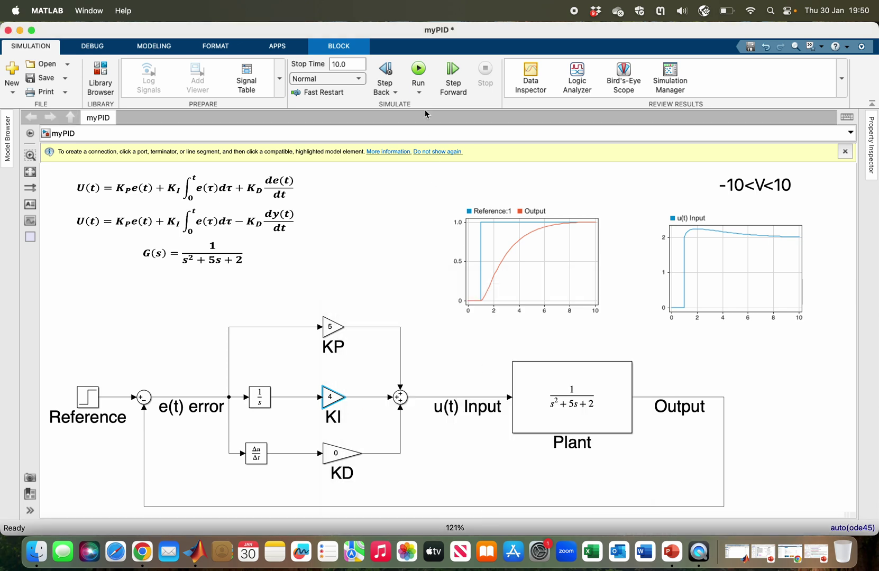
left_click(419, 78)
left_click(479, 289)
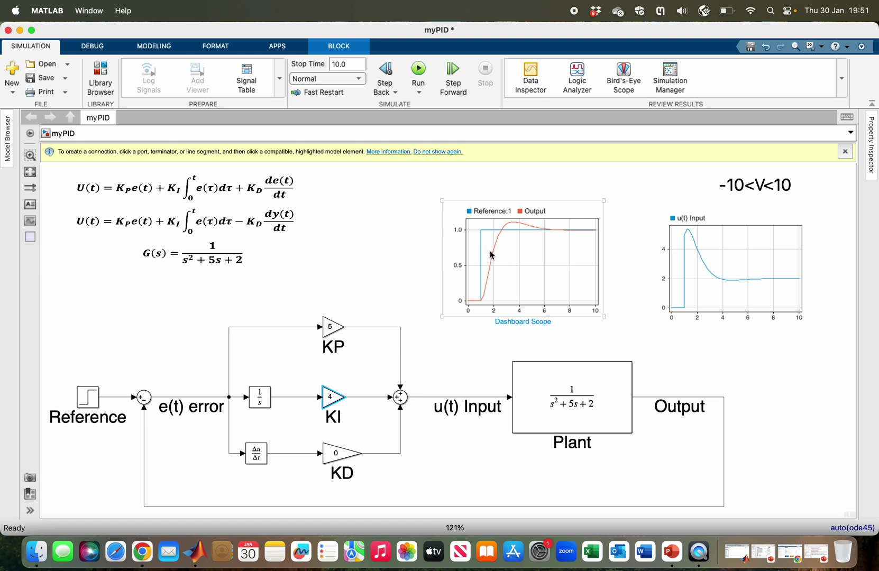
Step: Raise the KP gain to 10
left_click(701, 291)
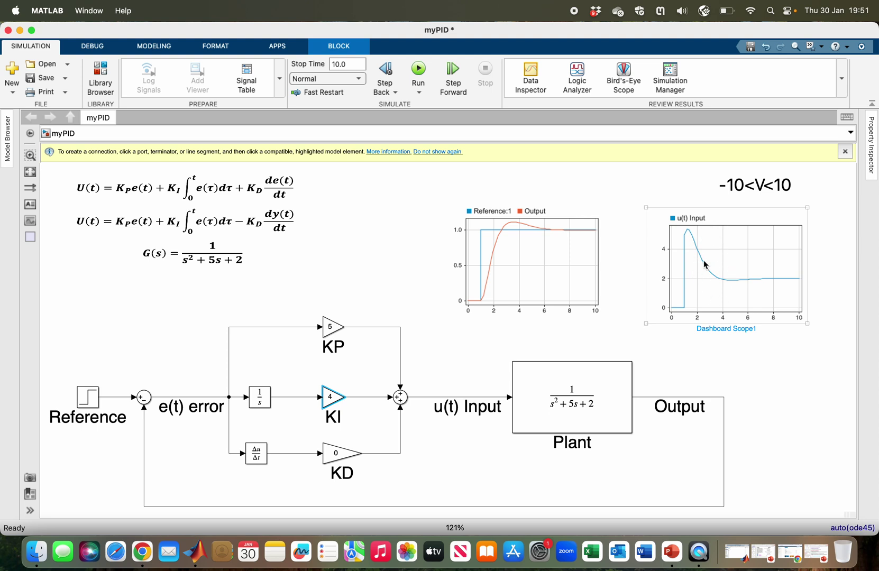
double_click(332, 328)
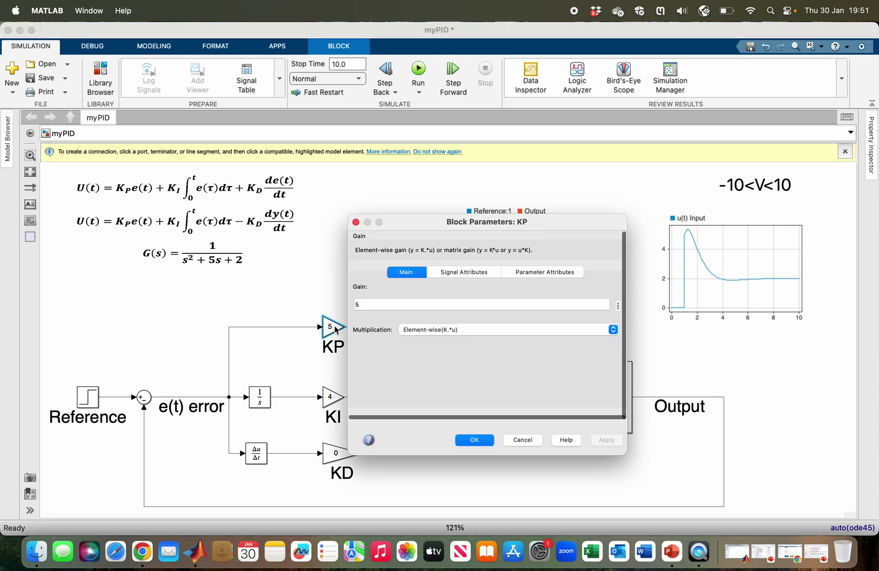
double_click(386, 303)
type("10")
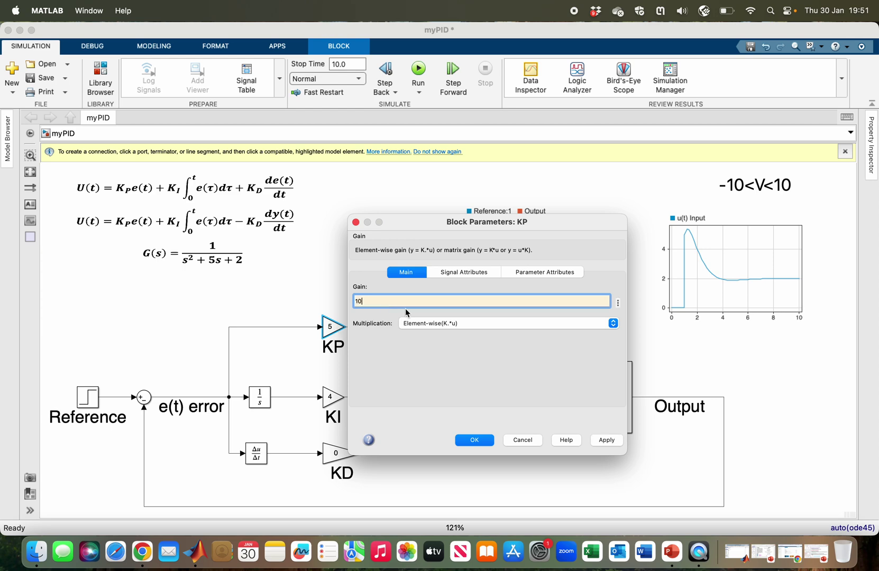
left_click(618, 442)
left_click(482, 437)
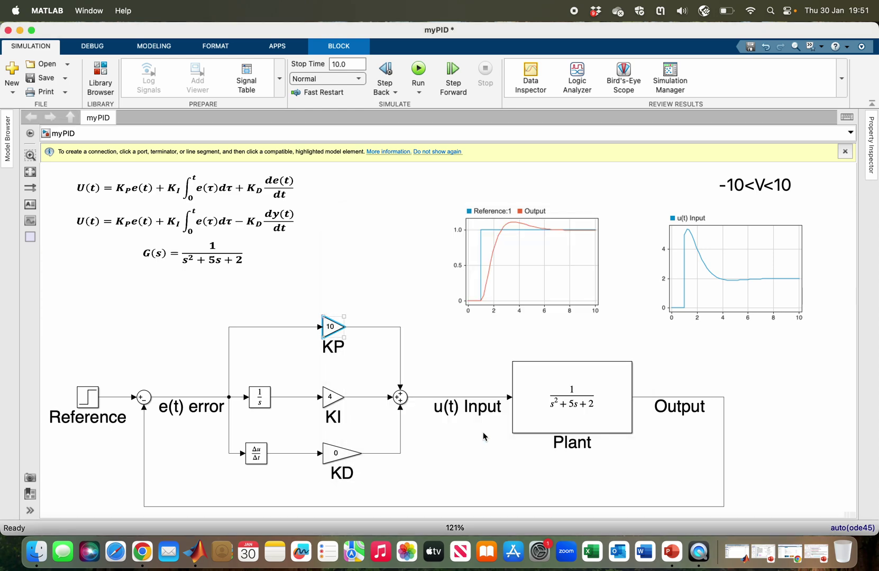
Step: Rerun with KP at 10: Output settles near 1 by 3 s, u(t) peaks at 10
left_click(418, 70)
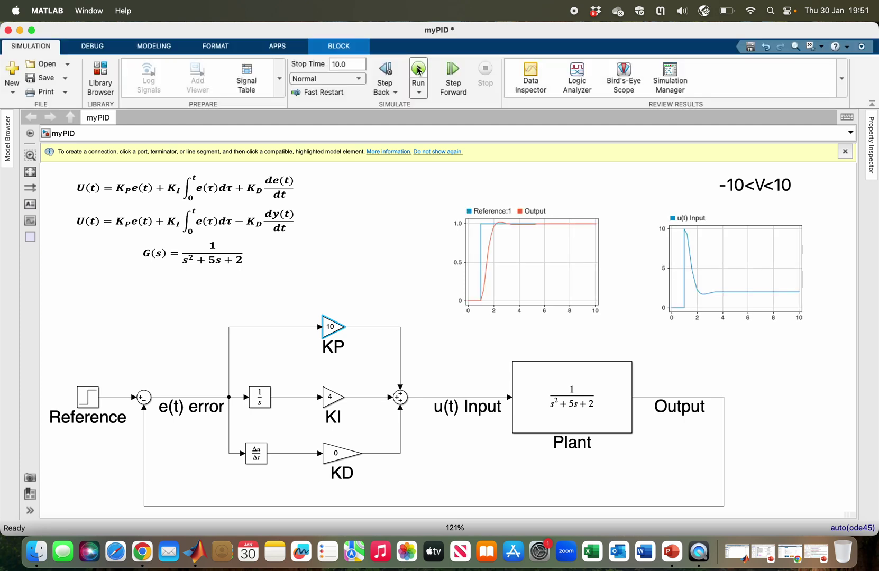
left_click(686, 234)
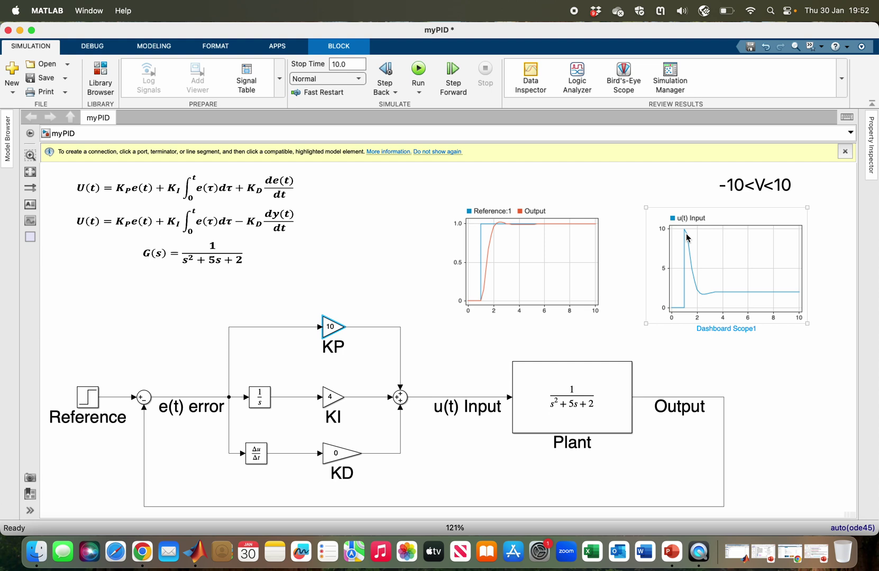
left_click(548, 267)
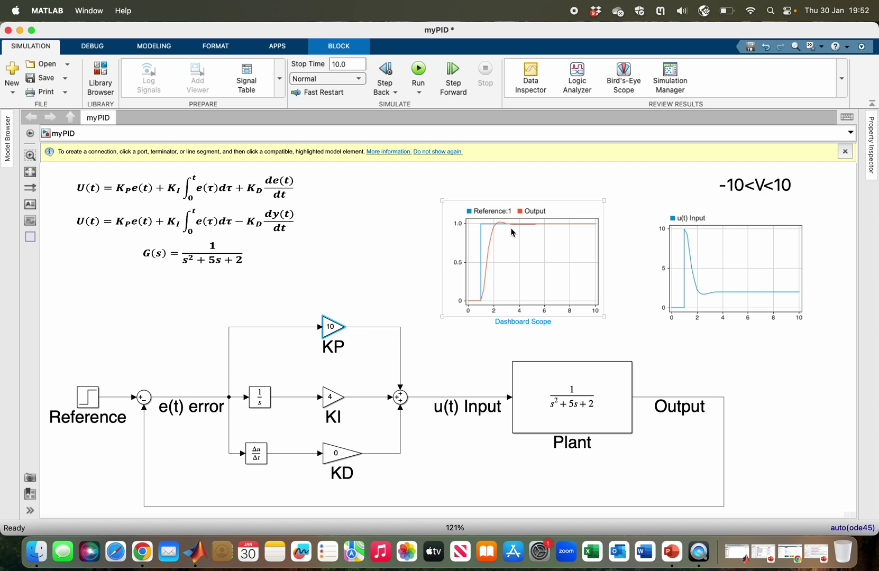
Step: Set the KD gain to 0.5 and rerun the simulation
left_click(447, 330)
left_click(348, 457)
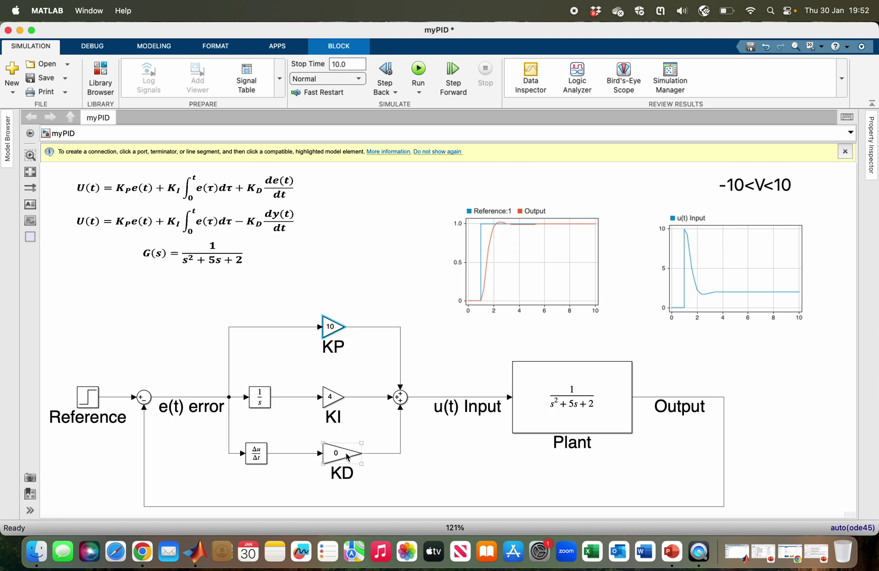
double_click(347, 457)
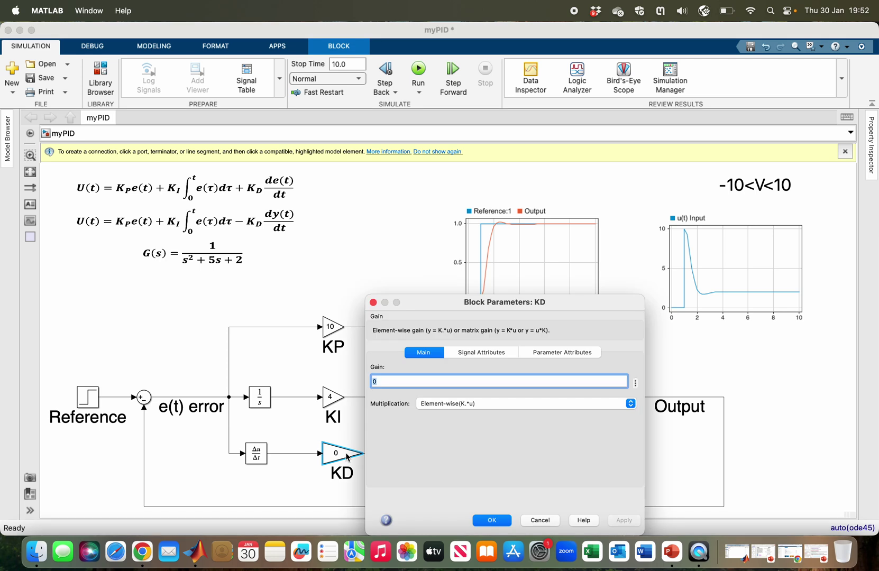
type("0")
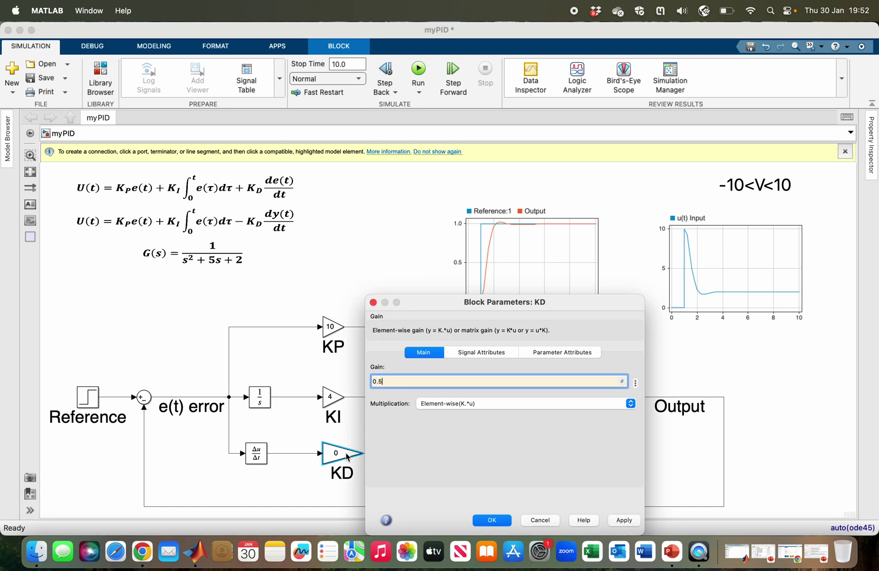
left_click(623, 521)
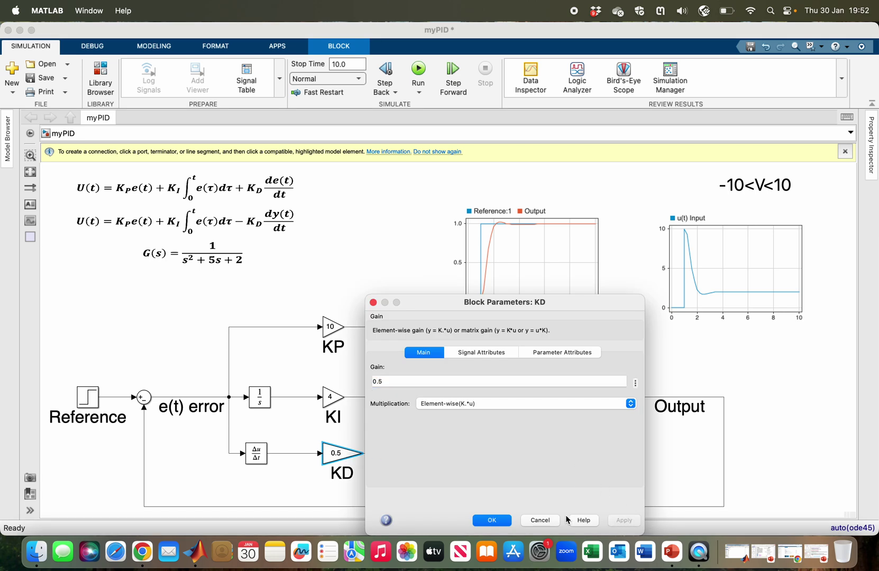
left_click(499, 522)
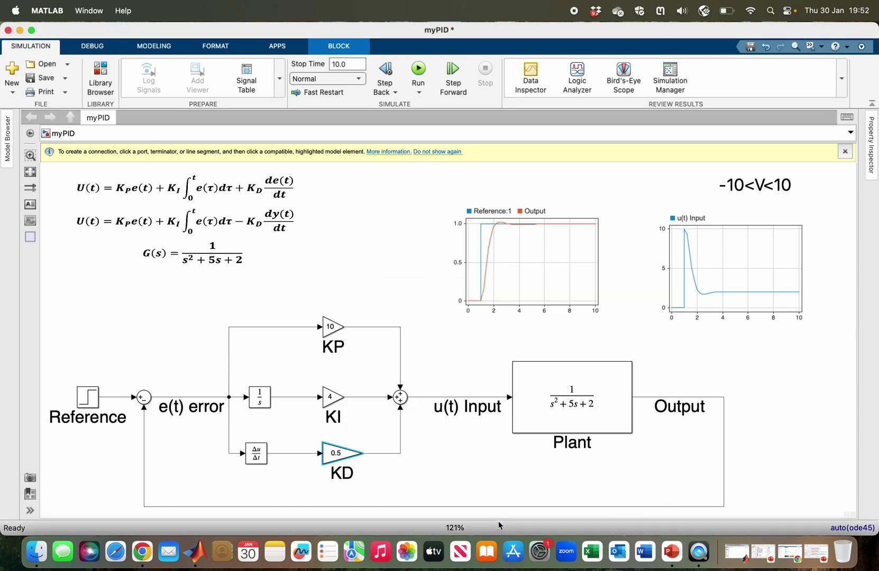
left_click(417, 67)
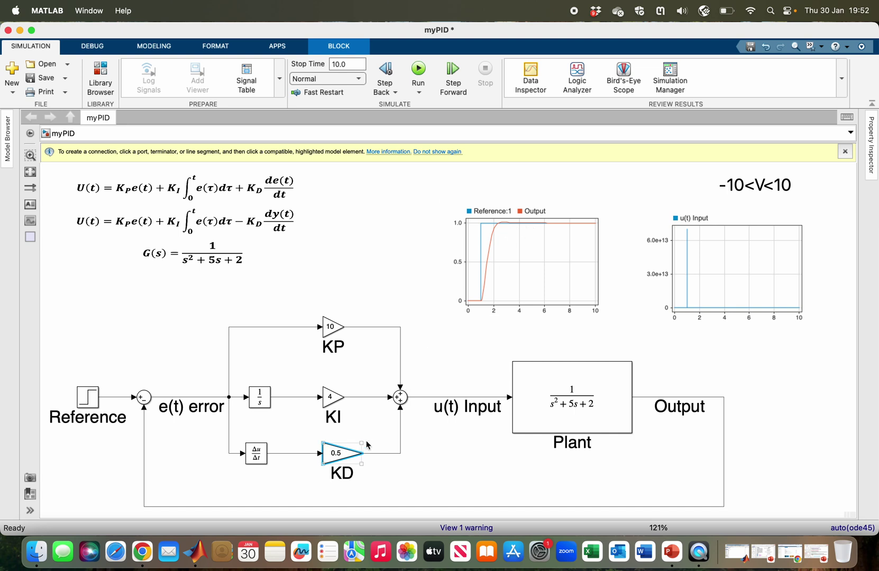
Step: Change the KD gain to 1 and rerun, with u(t) spiking to about 1.4e14
double_click(349, 455)
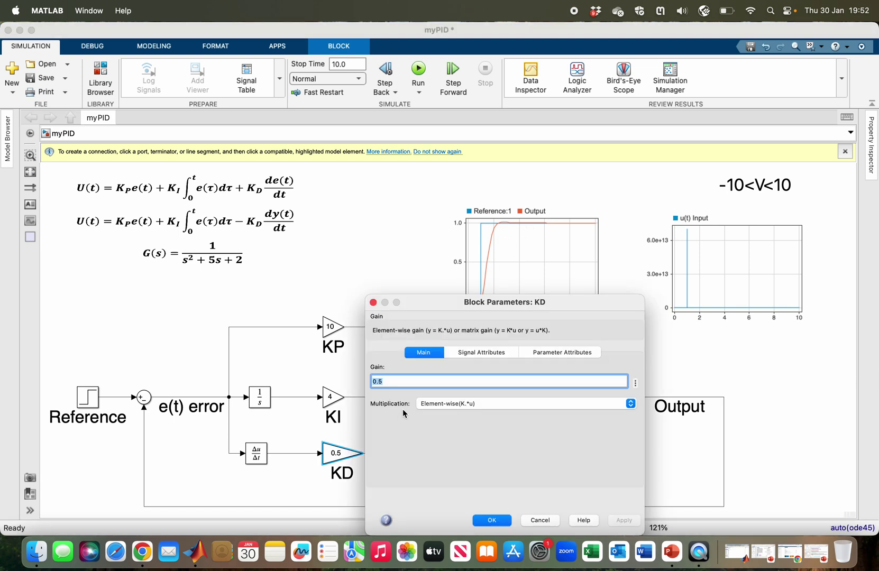
type("1")
left_click(620, 521)
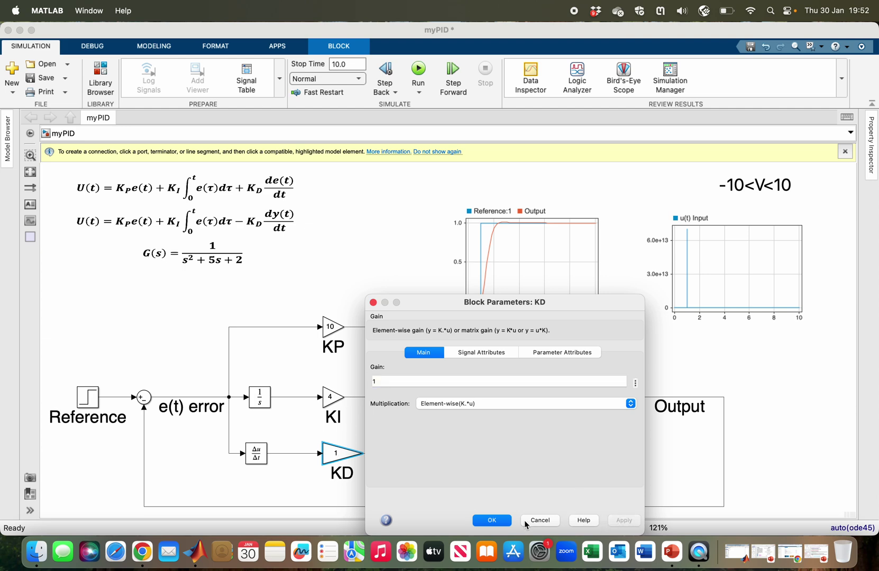
left_click(493, 520)
left_click(418, 71)
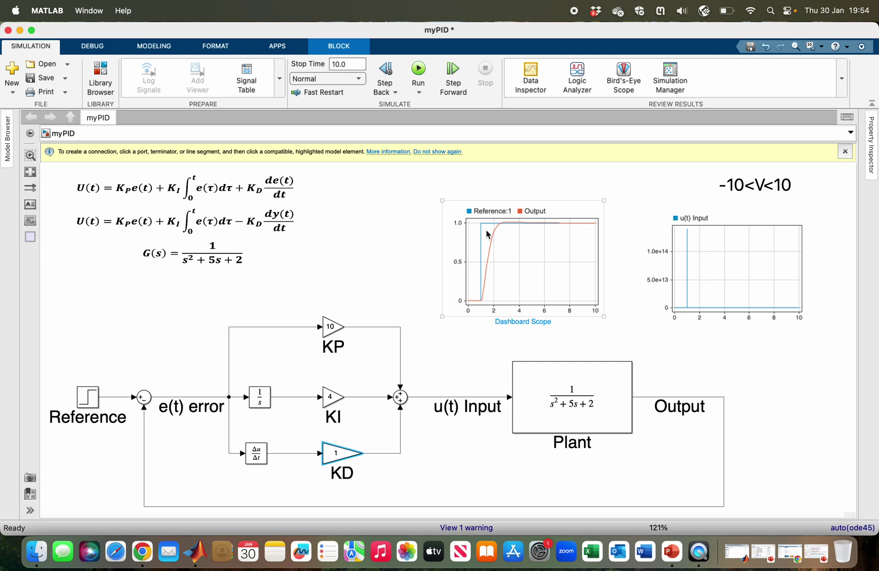
left_click(296, 223)
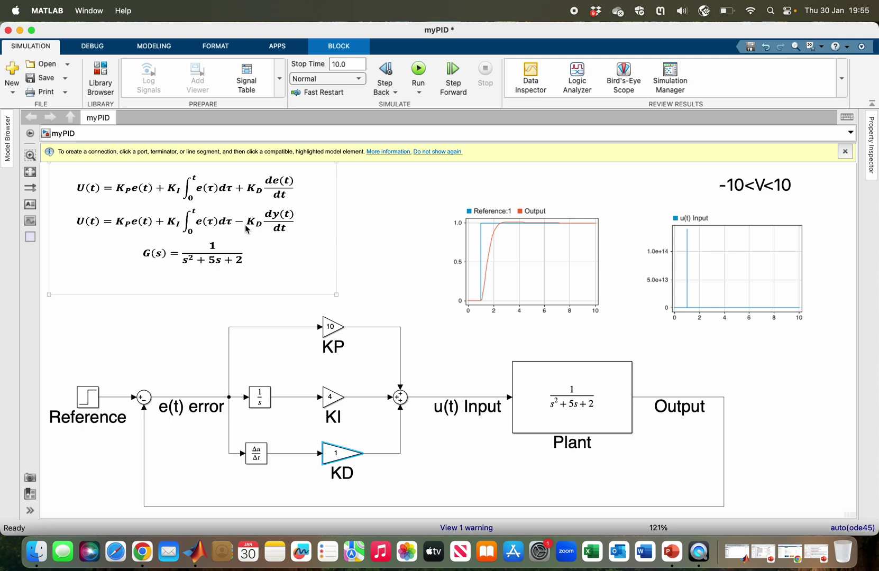
scroll(261, 227, "left", 1)
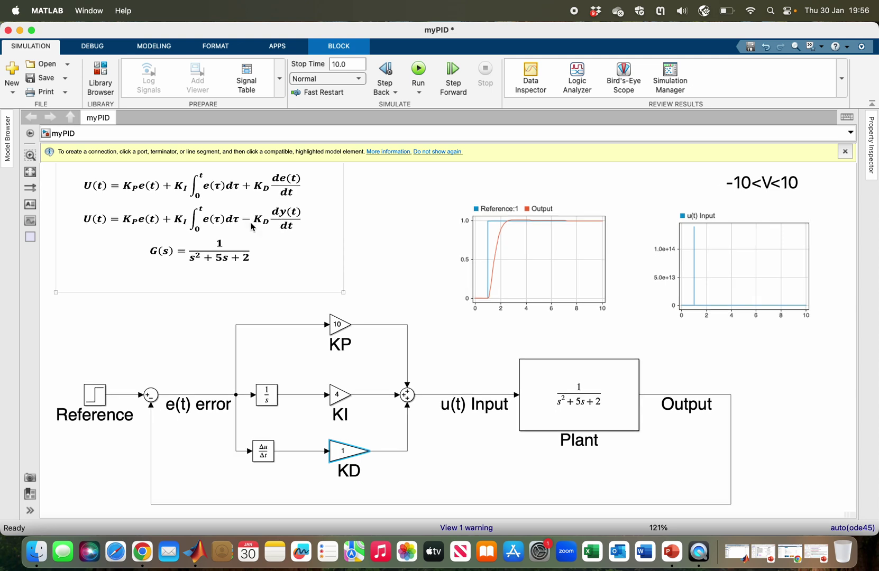
Step: Rewire the derivative block to take the output feedback line instead of the error signal
left_click(238, 437)
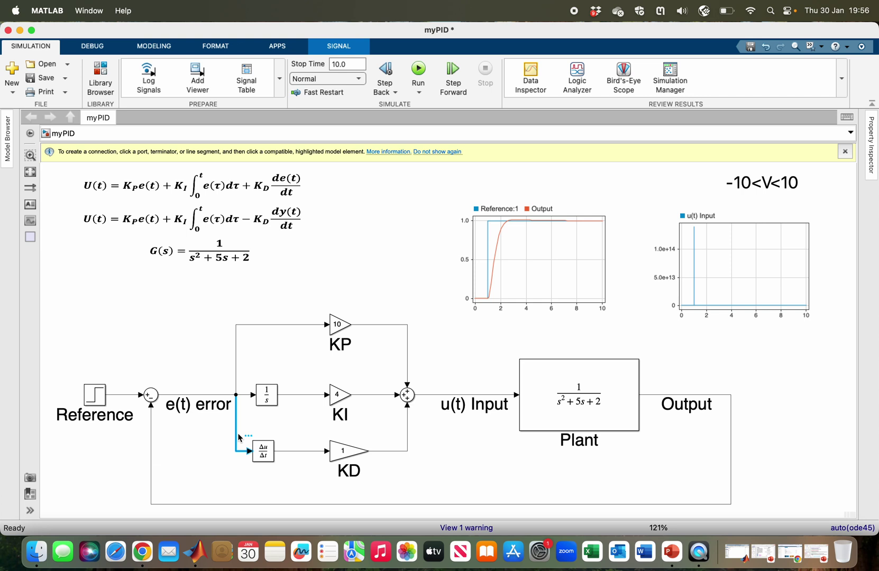
key("Delete")
left_click_drag(251, 450, 209, 505)
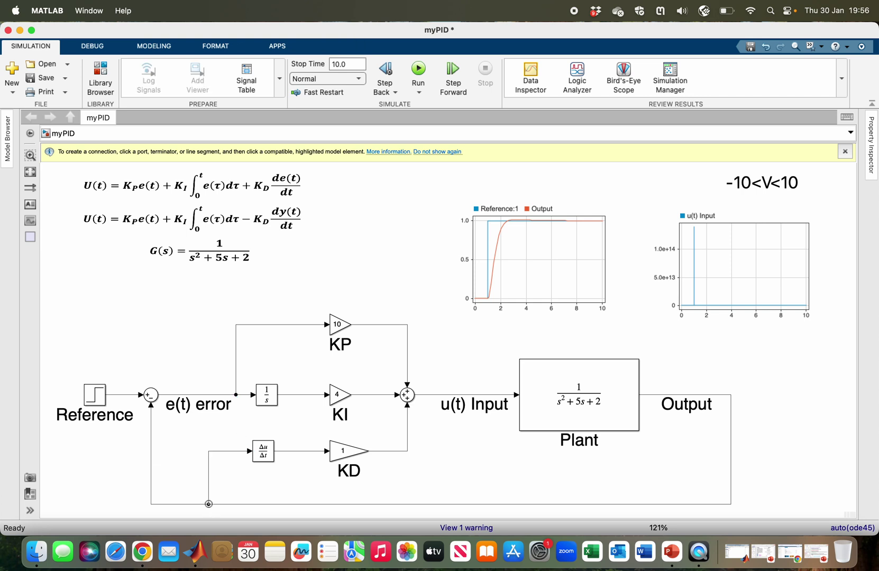
Step: Set the final Sum block's list of signs to ++-
double_click(411, 400)
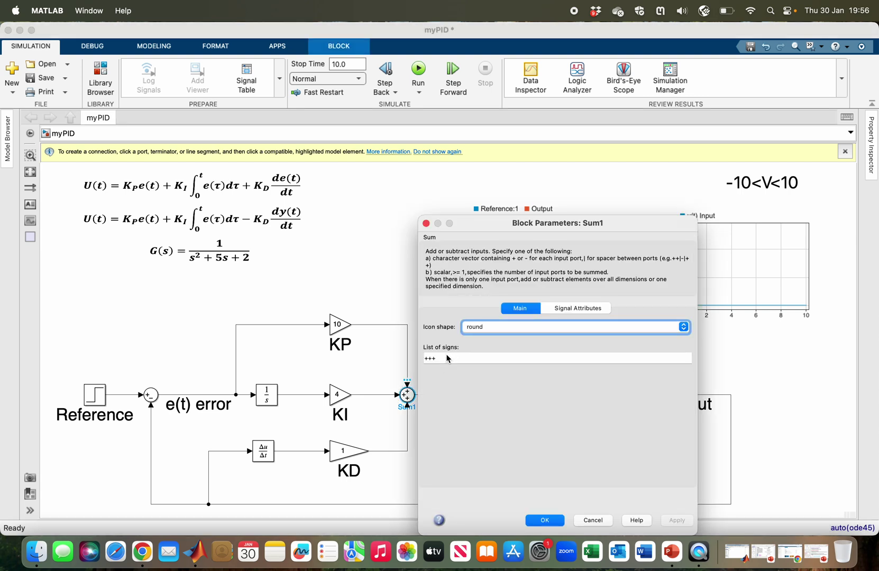
left_click(446, 358)
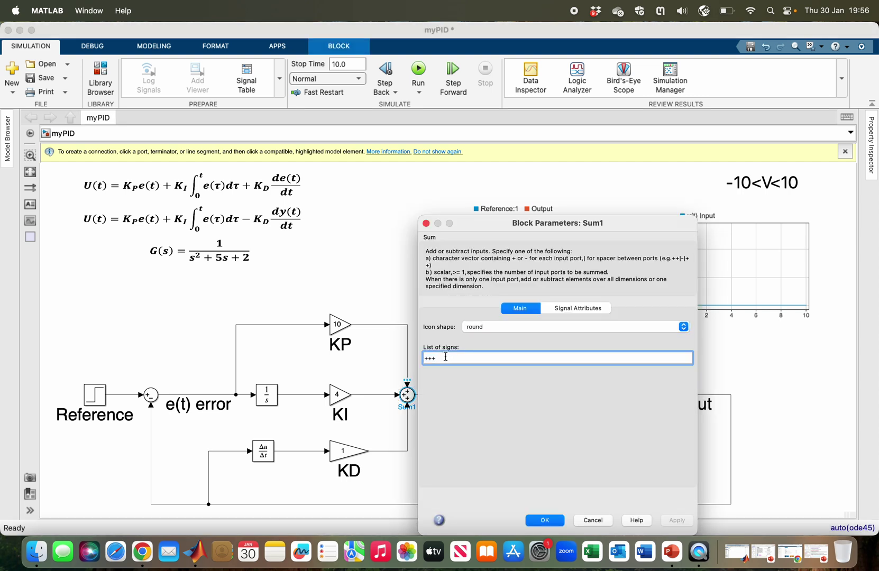
key("BackSpace")
left_click(678, 521)
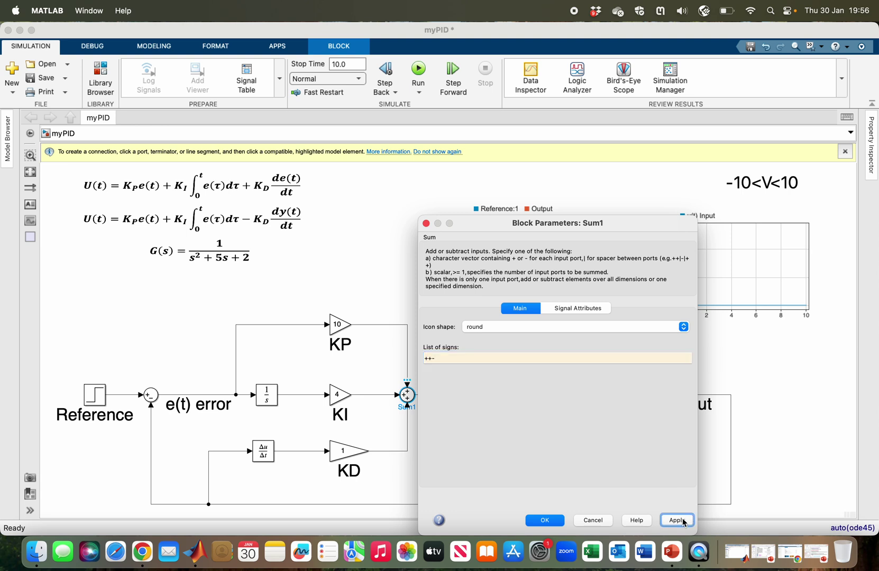
left_click(553, 521)
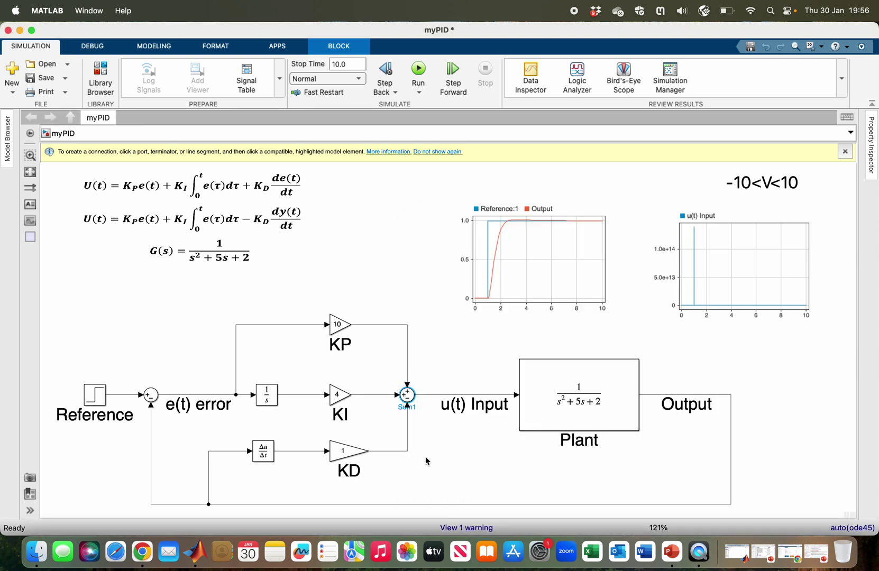
Step: Rerun with derivative on output; u(t) now peaks at 10 and settles near 2
left_click(420, 69)
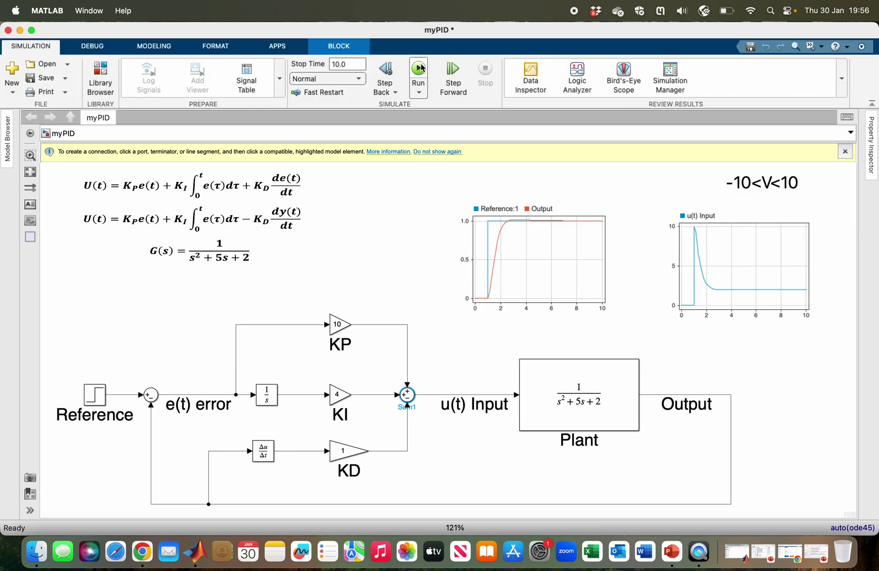
left_click(507, 267)
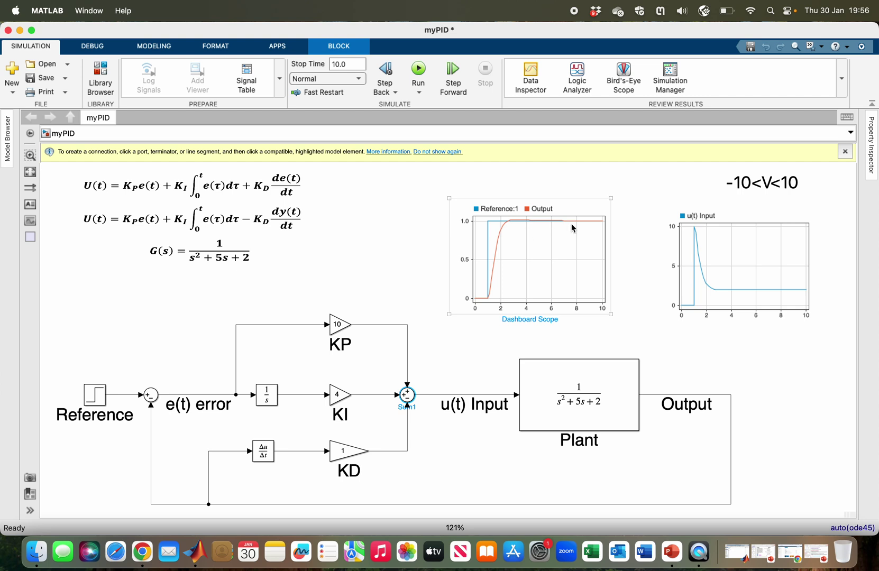
left_click(699, 300)
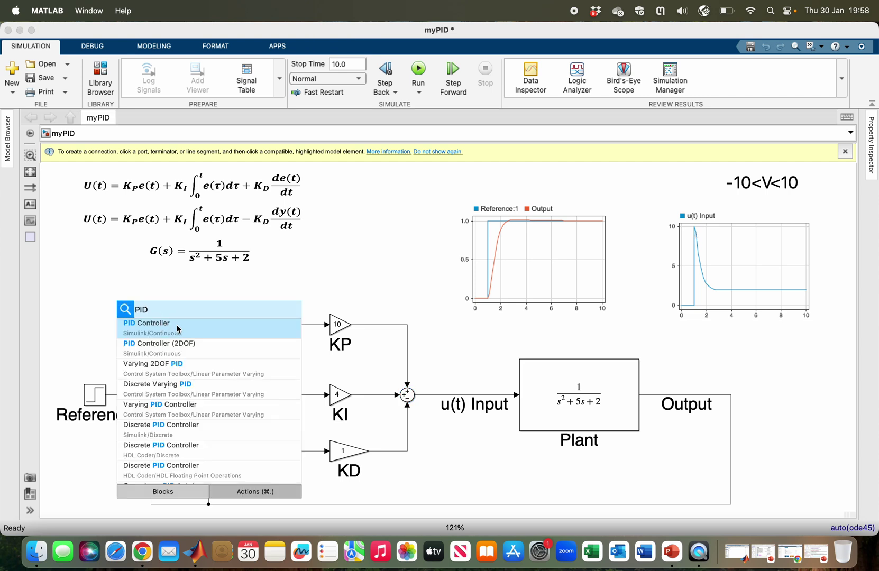
Step: Add a PID Controller block and set its gains to P 10, I 4, D 1
left_click(170, 333)
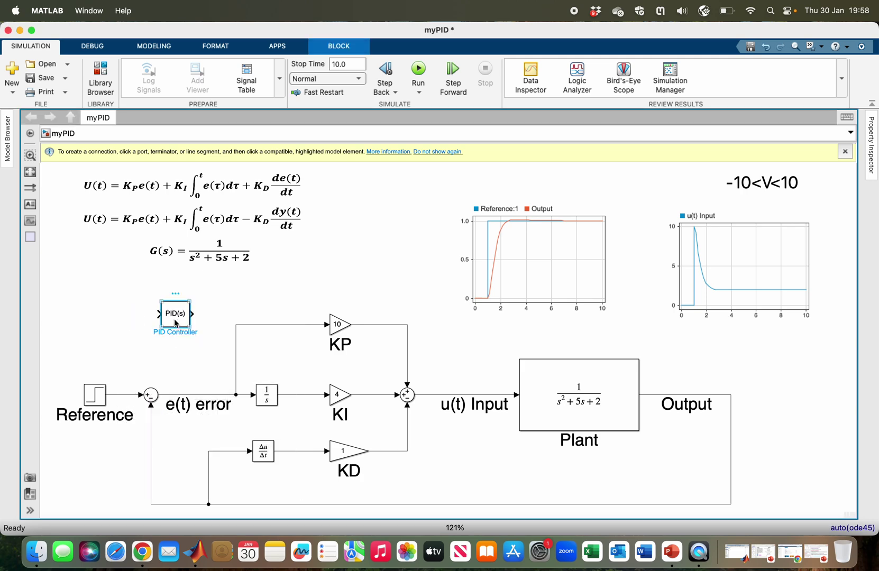
double_click(176, 323)
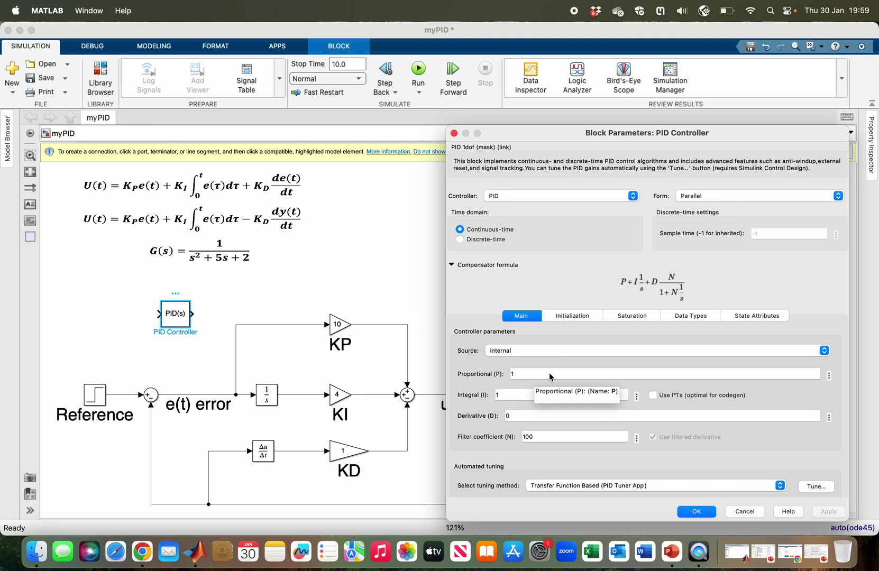
left_click(549, 373)
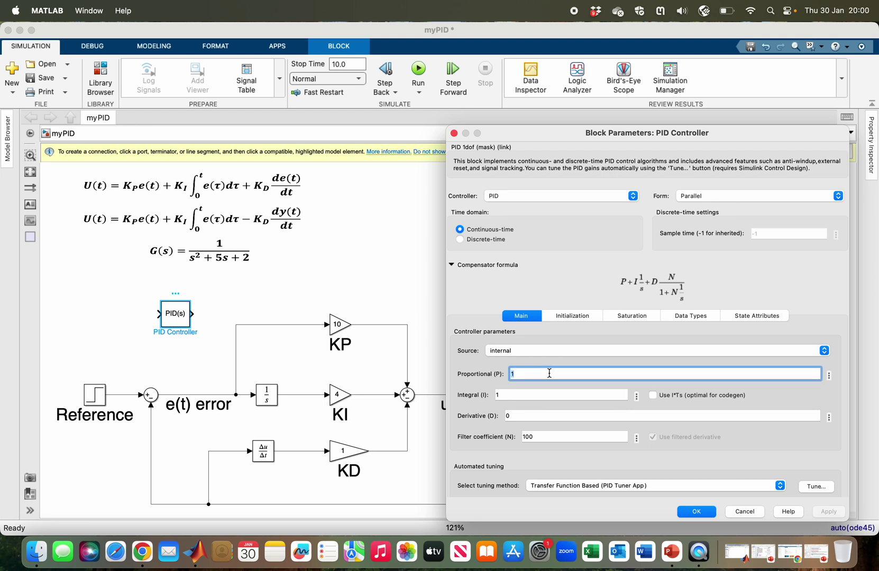
type("10")
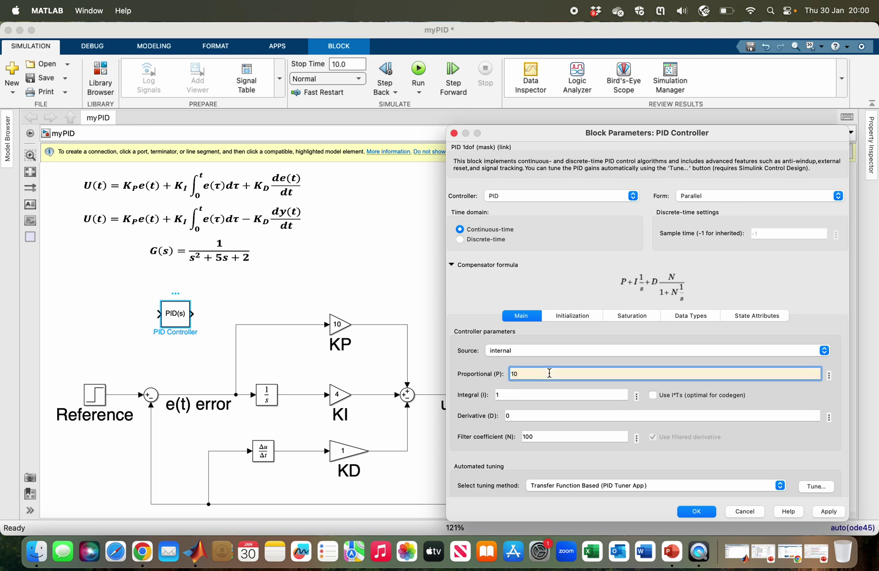
left_click(526, 396)
type("4")
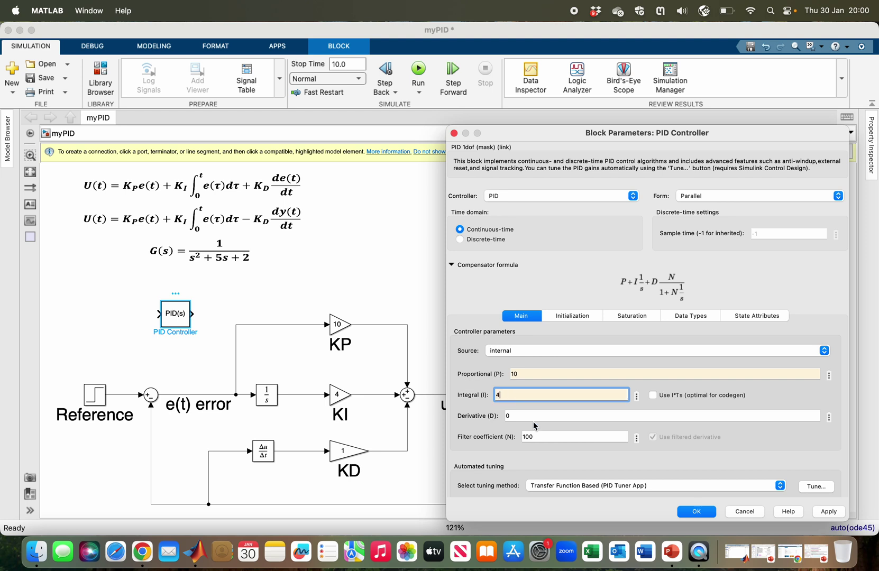
left_click(532, 420)
type("1")
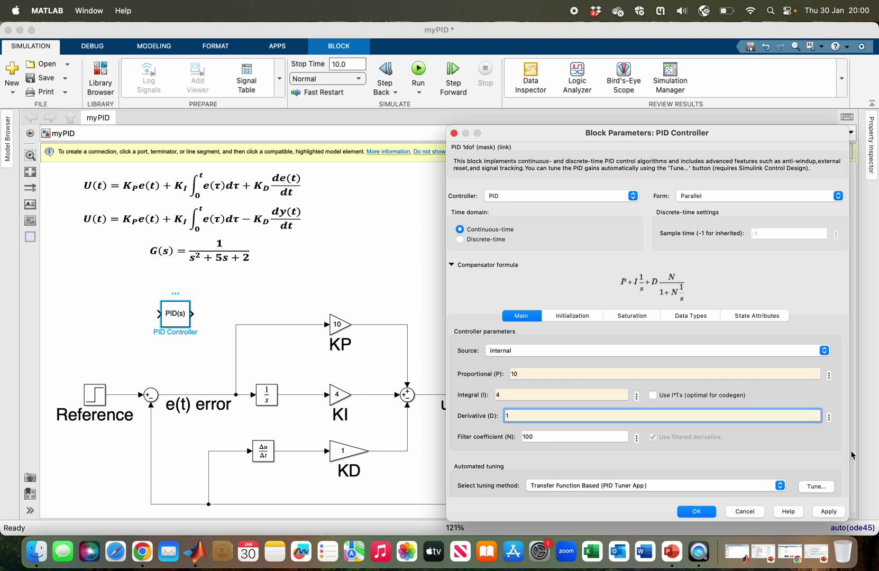
left_click(828, 511)
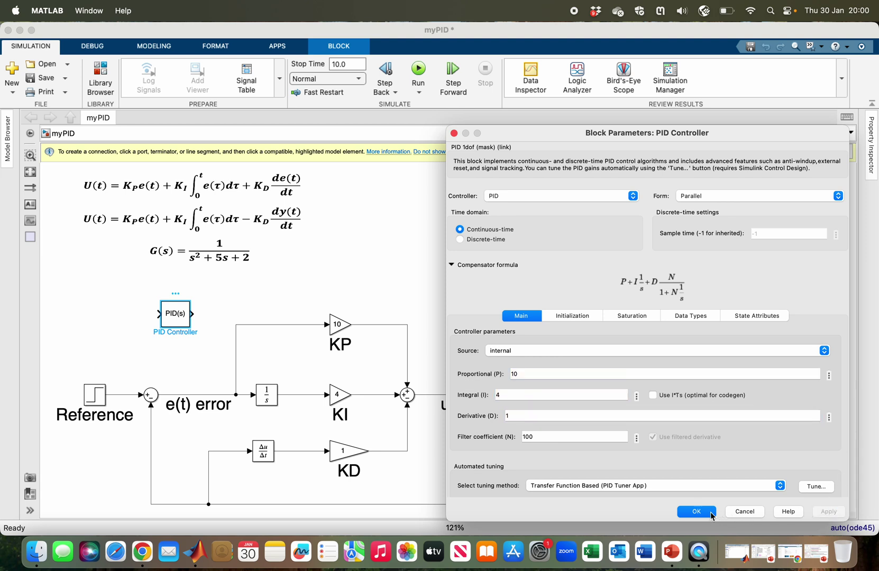
left_click(697, 511)
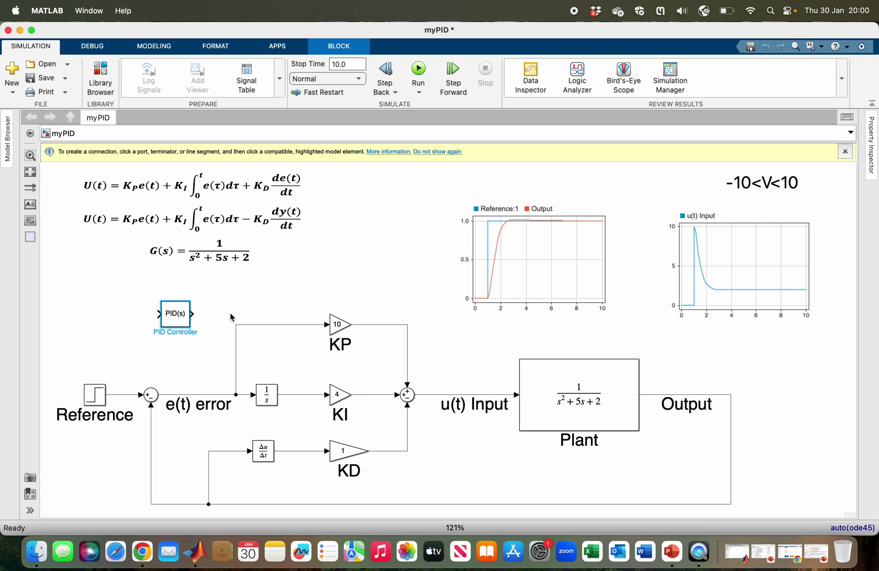
Step: Delete the hand-built KP, KI, KD gains, integrator, derivative and sum blocks
left_click_drag(228, 320, 348, 453)
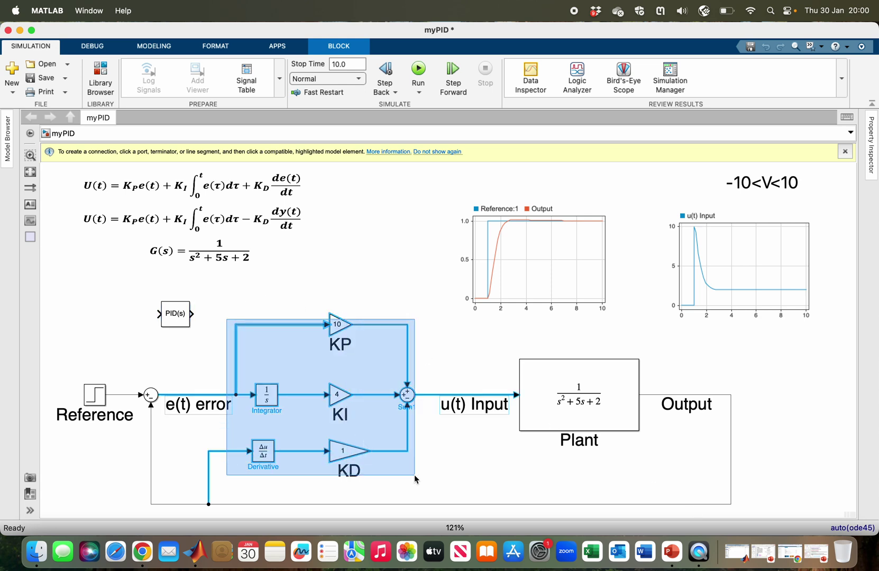
left_click_drag(414, 475, 406, 474)
key("Delete")
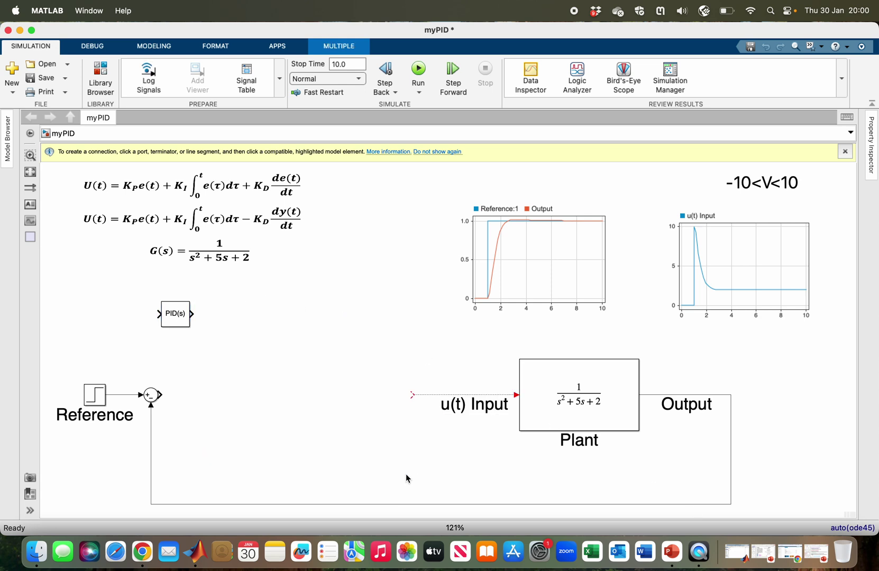
Step: Place the PID Controller on the error line and wire its output to the plant input
left_click_drag(181, 318, 310, 400)
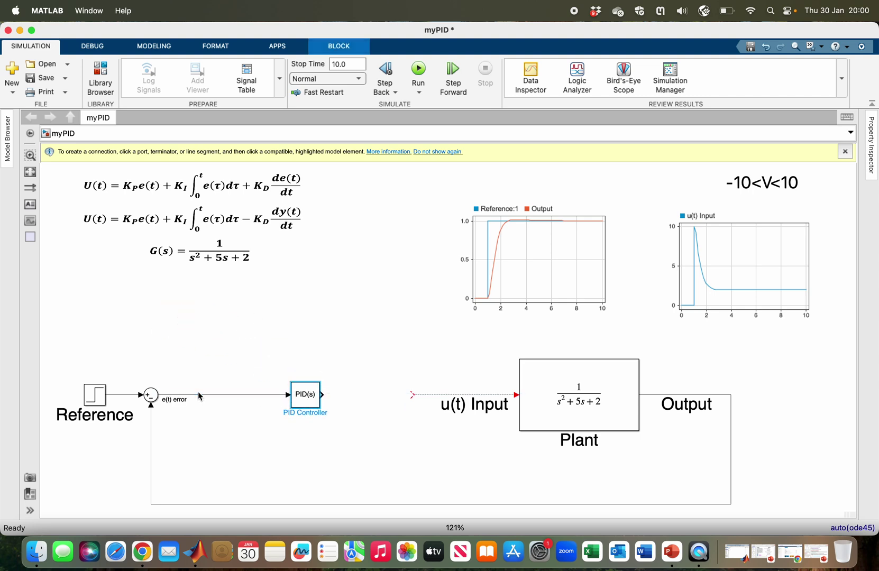
left_click(323, 396)
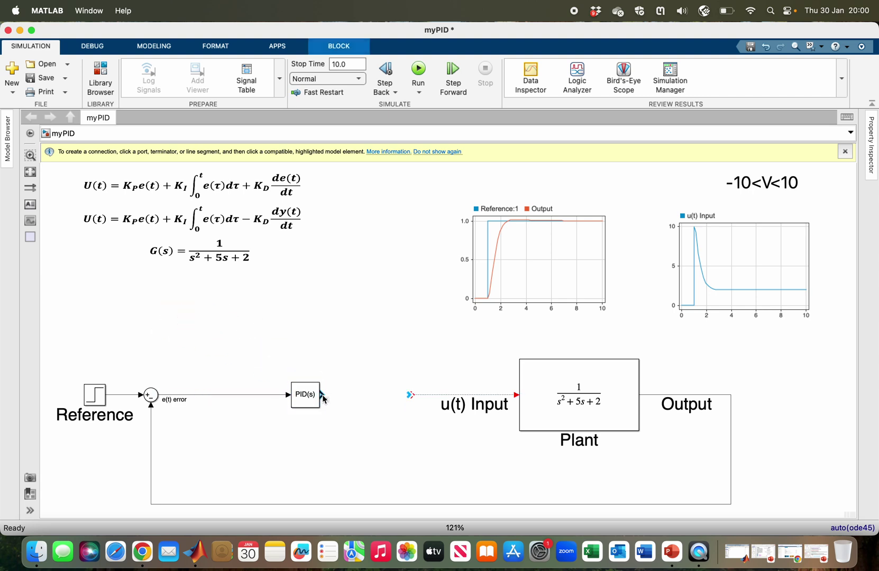
left_click_drag(323, 397, 410, 395)
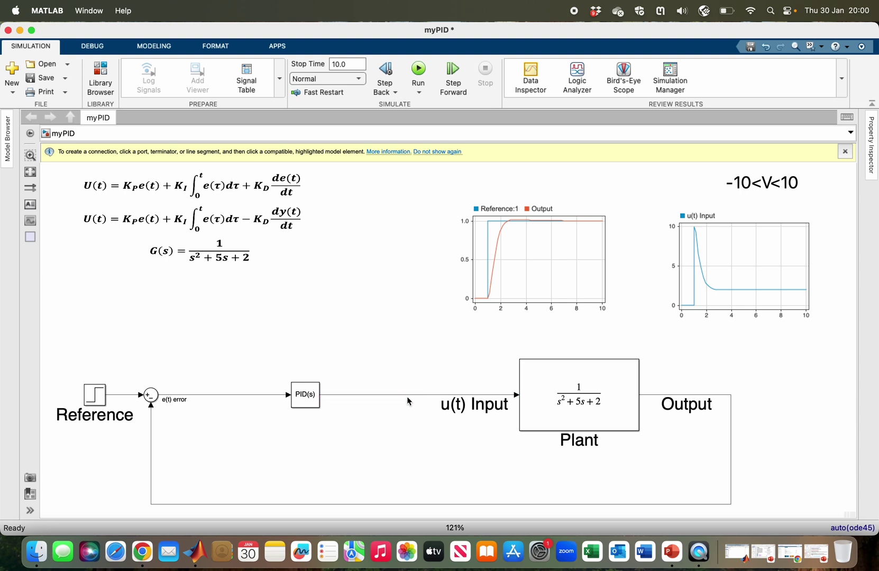
Step: Rerun with the PID Controller block; Output settles at 1 near 3 s, u(t) spikes past 100
left_click(419, 71)
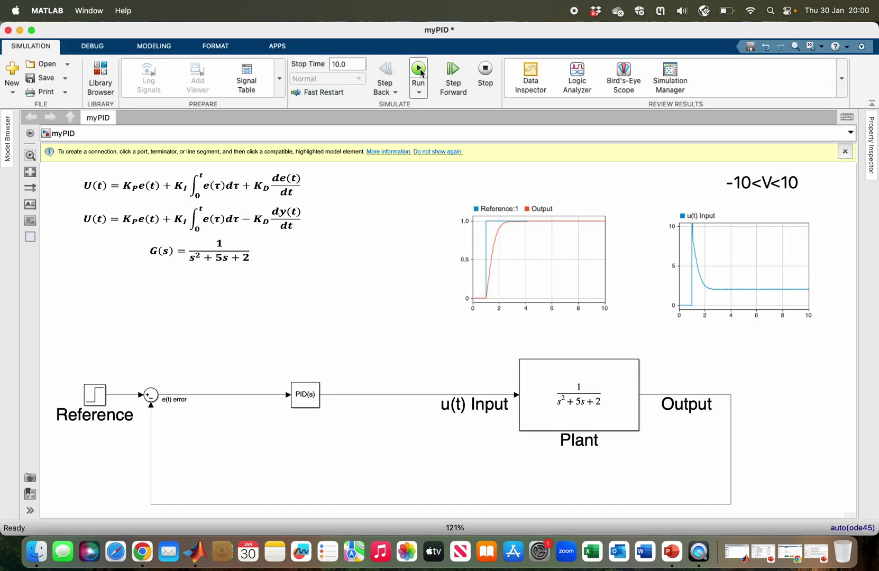
left_click(511, 279)
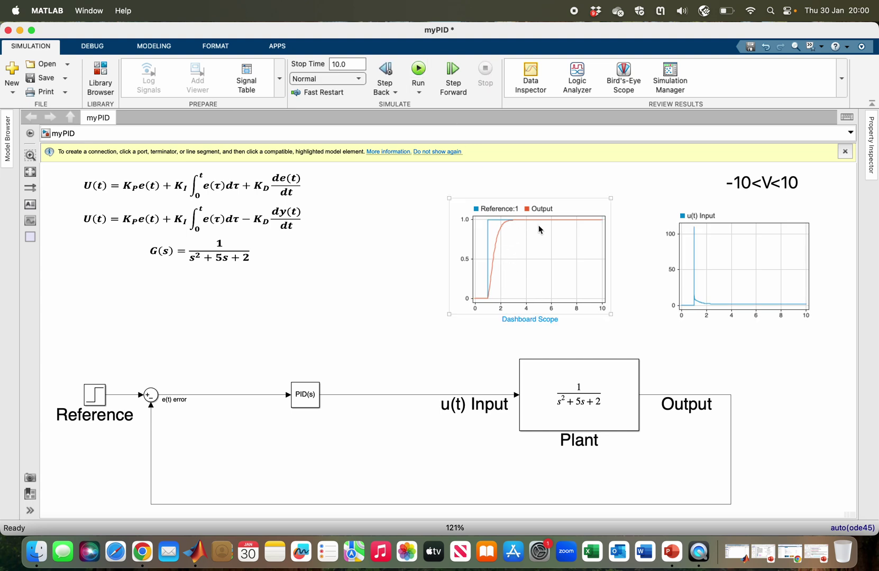
left_click(722, 292)
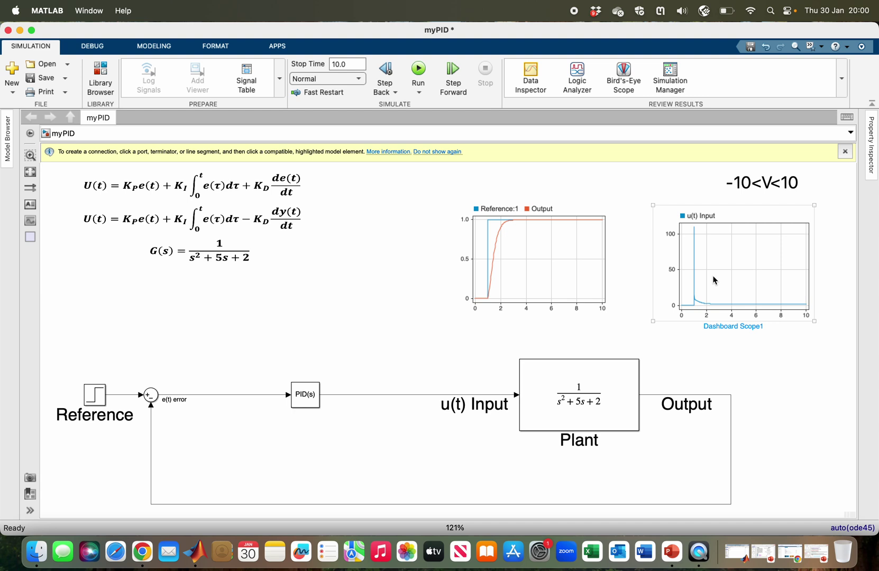
Step: Launch PID Tuner from the PID(s) block parameters, proposing P=3.055, I=2.194, D=0.2373
left_click(317, 401)
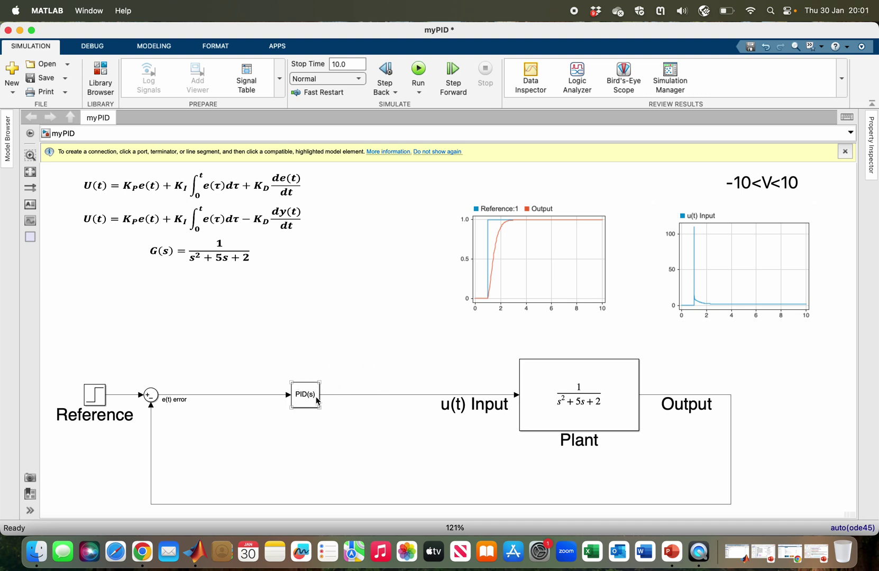
left_click(346, 400)
left_click(306, 400)
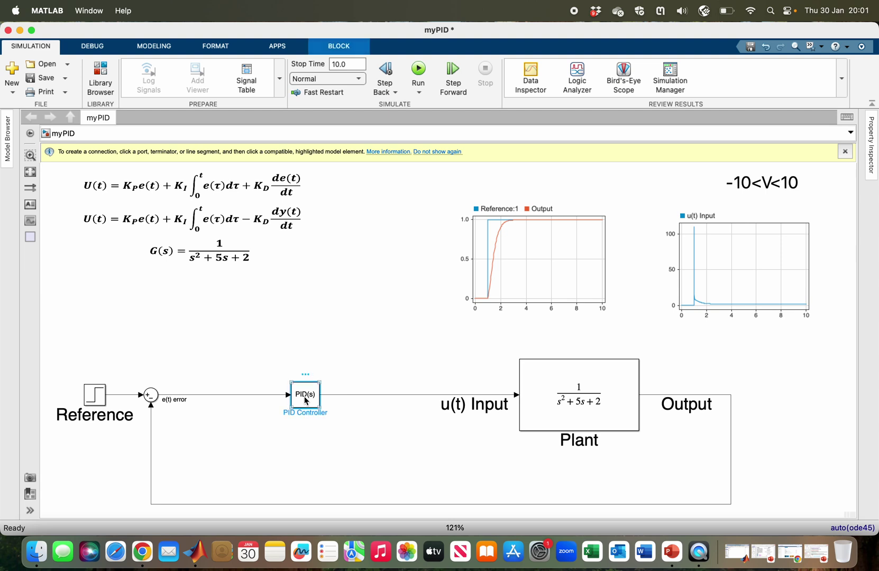
double_click(306, 400)
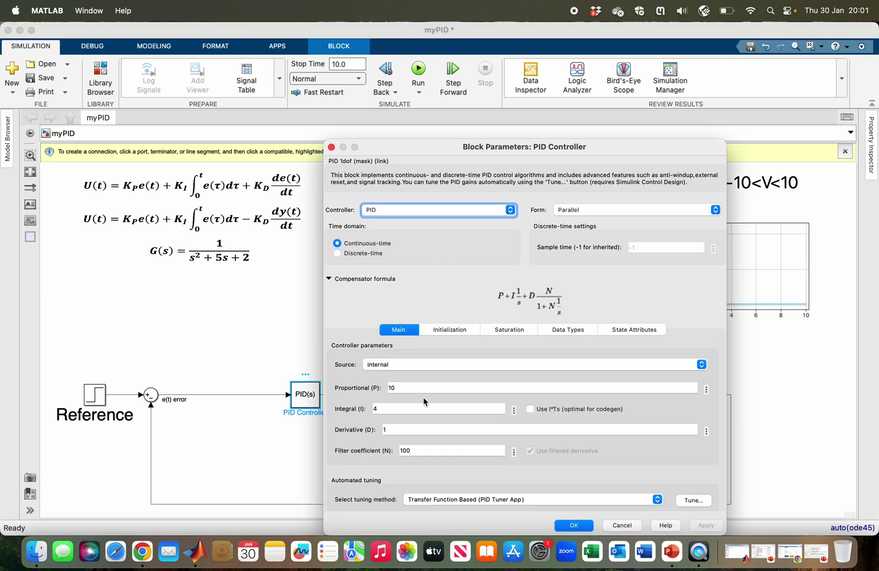
left_click(693, 501)
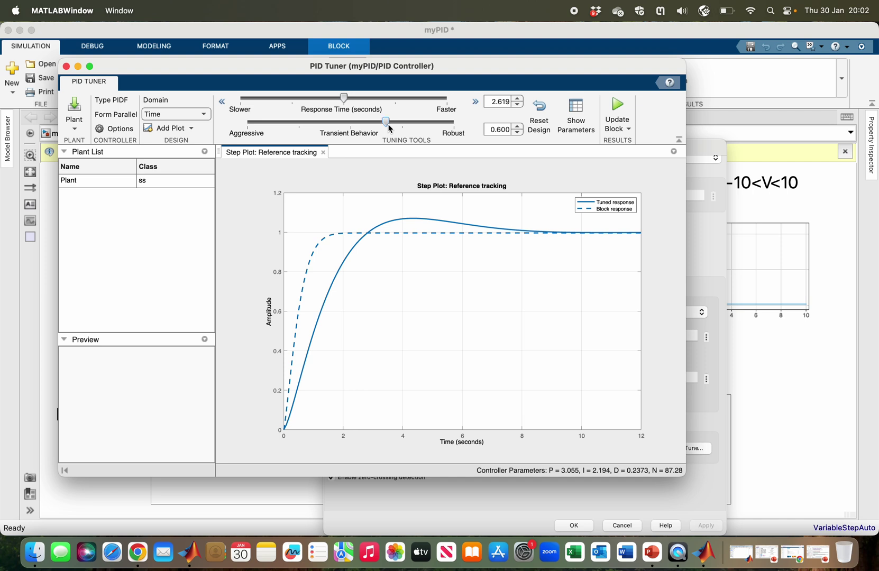
Step: Retune to a robust 0.9 transient and 1.987 s response, applying P 4.493, I 2.149, D 1.394
left_click_drag(390, 128, 465, 135)
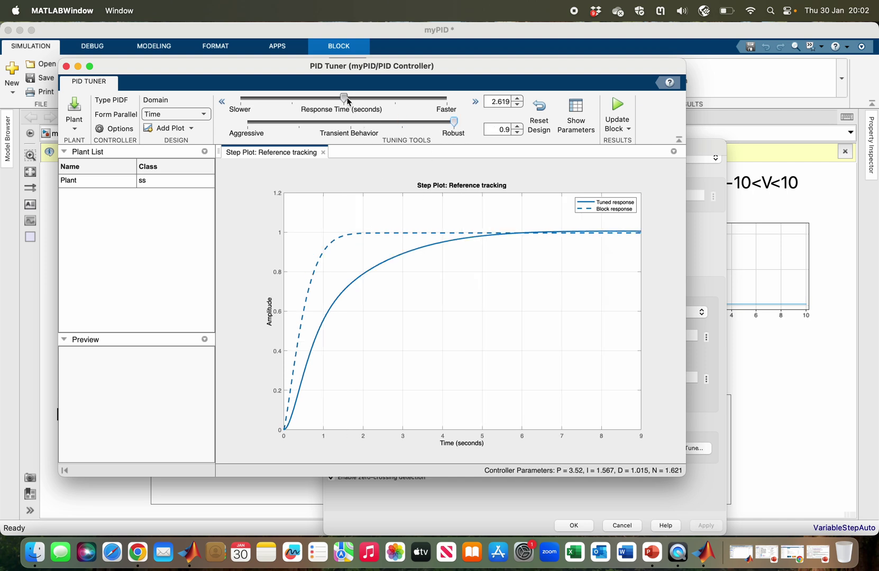
mouse_move(346, 96)
left_mouse_down()
mouse_move(371, 105)
mouse_move(357, 104)
left_mouse_up()
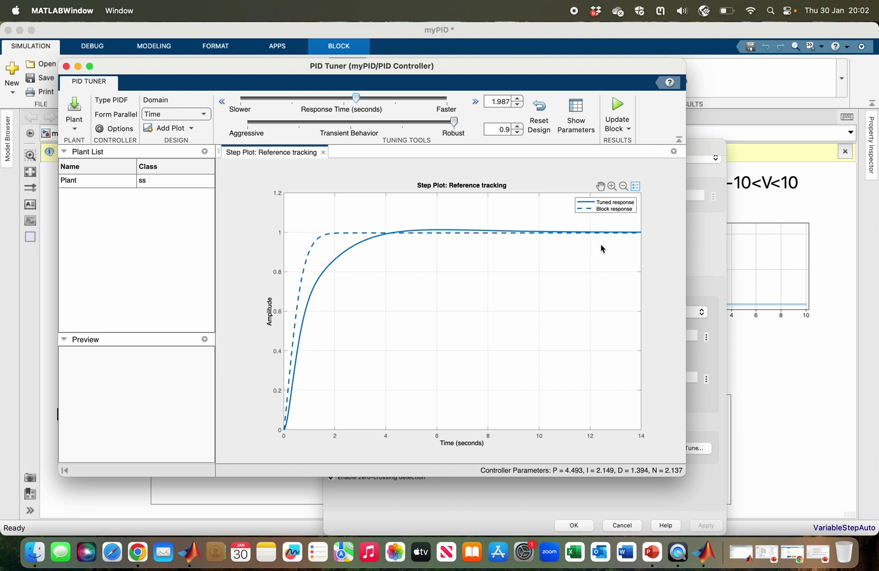
left_click(619, 107)
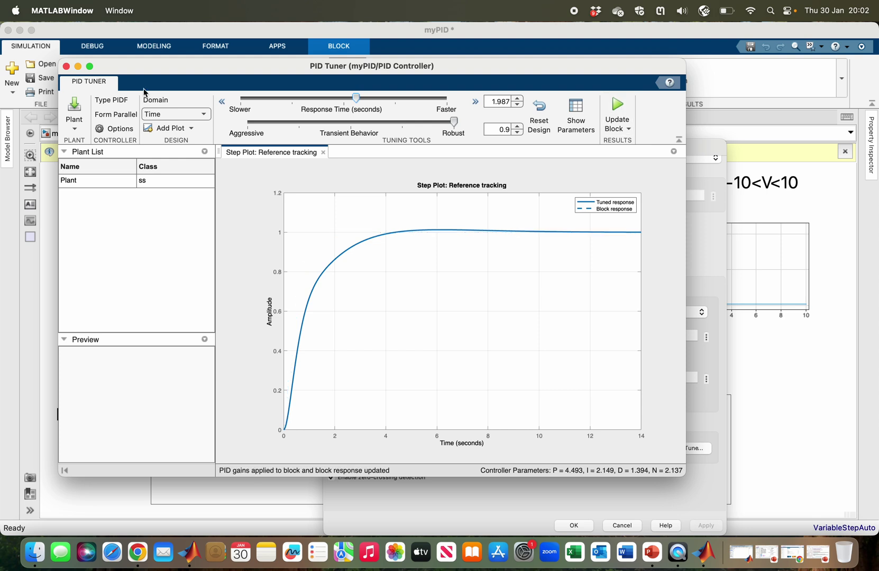
Step: Keep the tuned gains and rerun so Output rises smoothly to 1 and u(t) peaks near 7
left_click(66, 66)
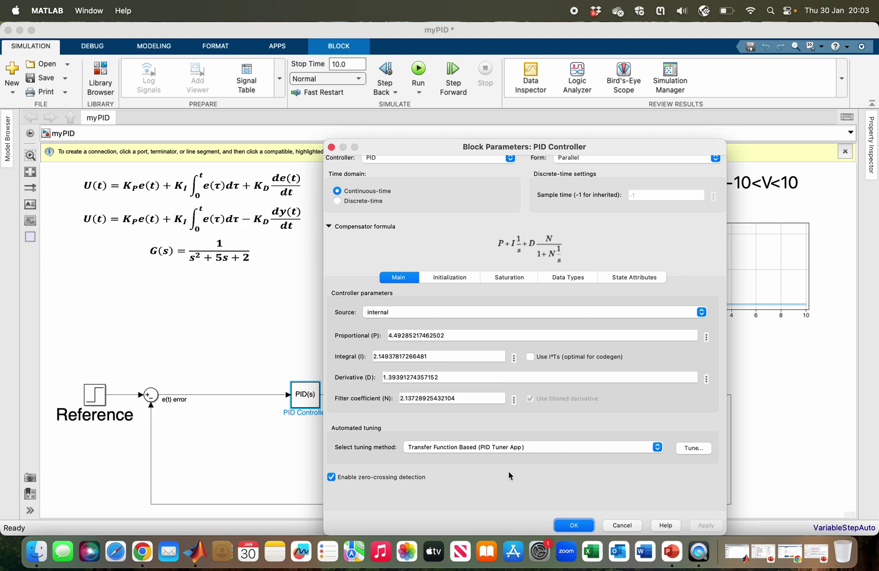
left_click(576, 524)
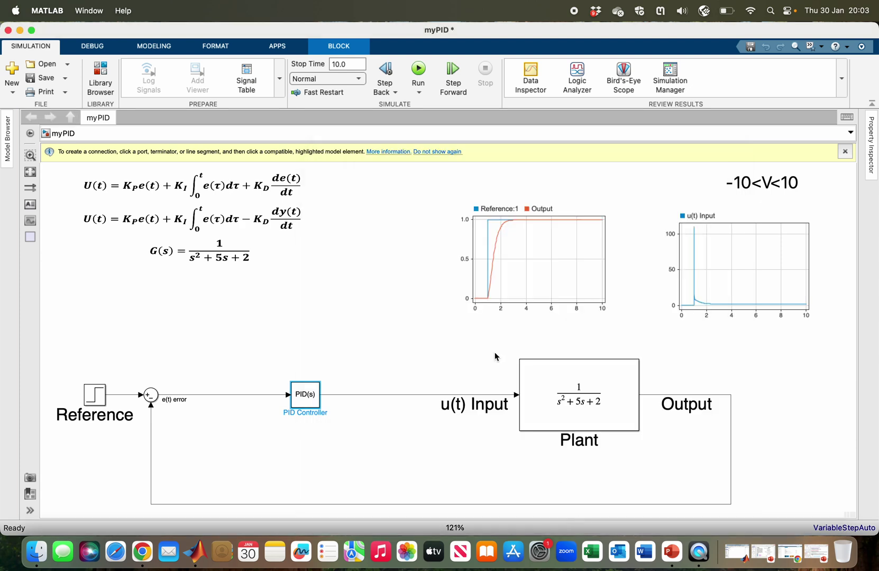
left_click(419, 70)
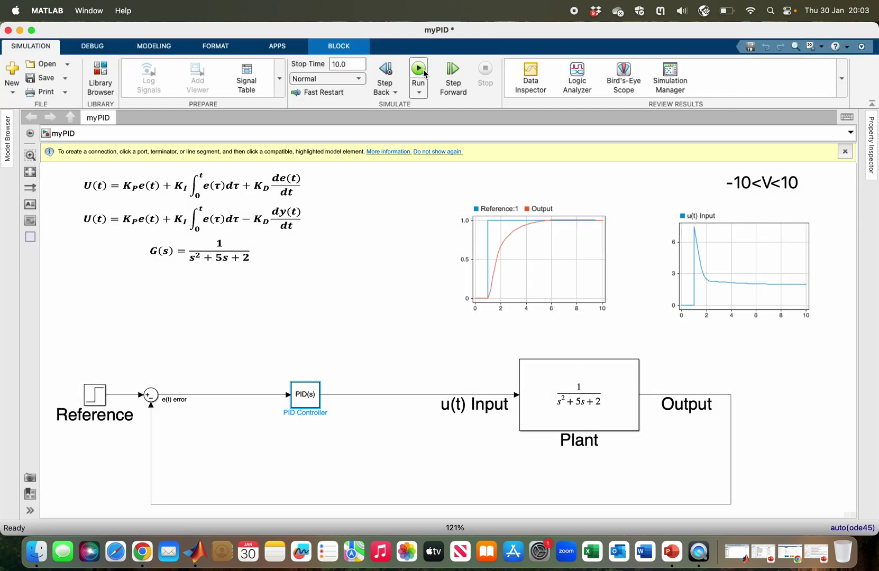
left_click(703, 274)
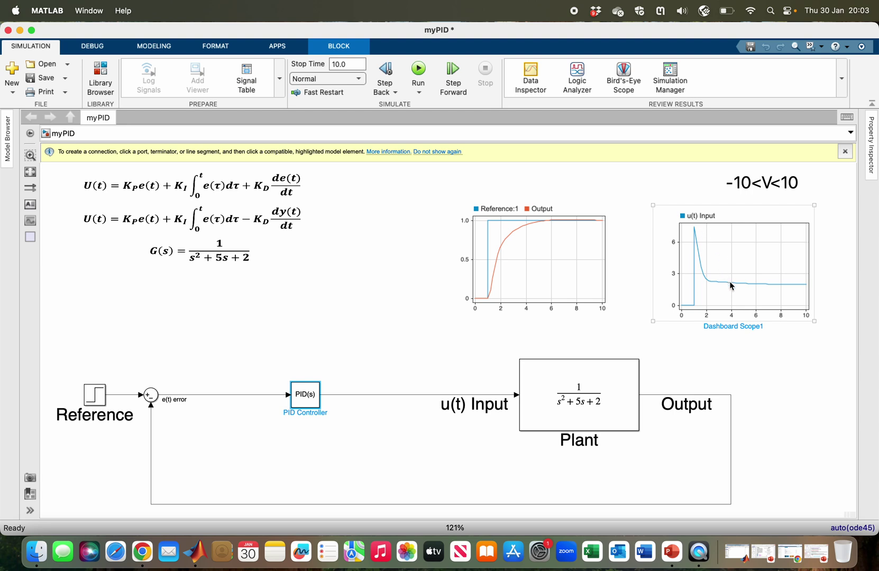
left_click(589, 221)
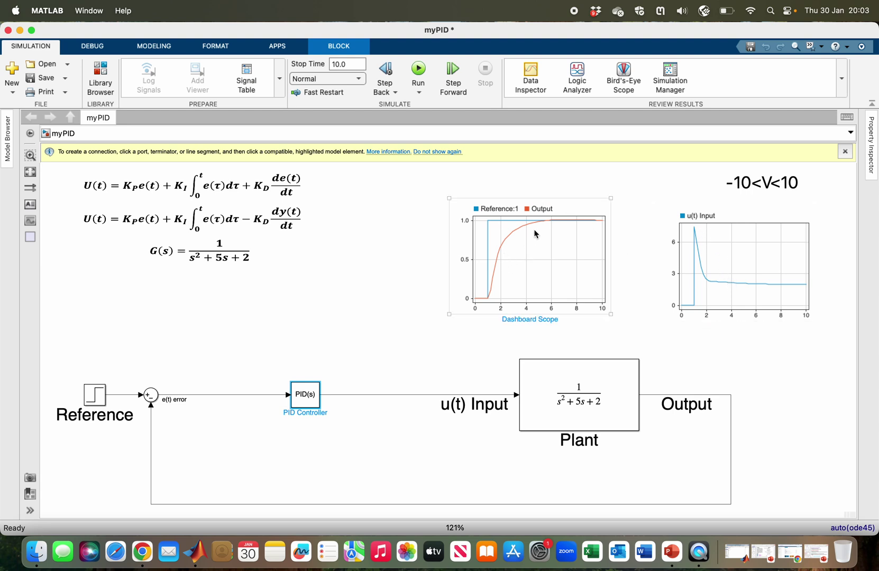